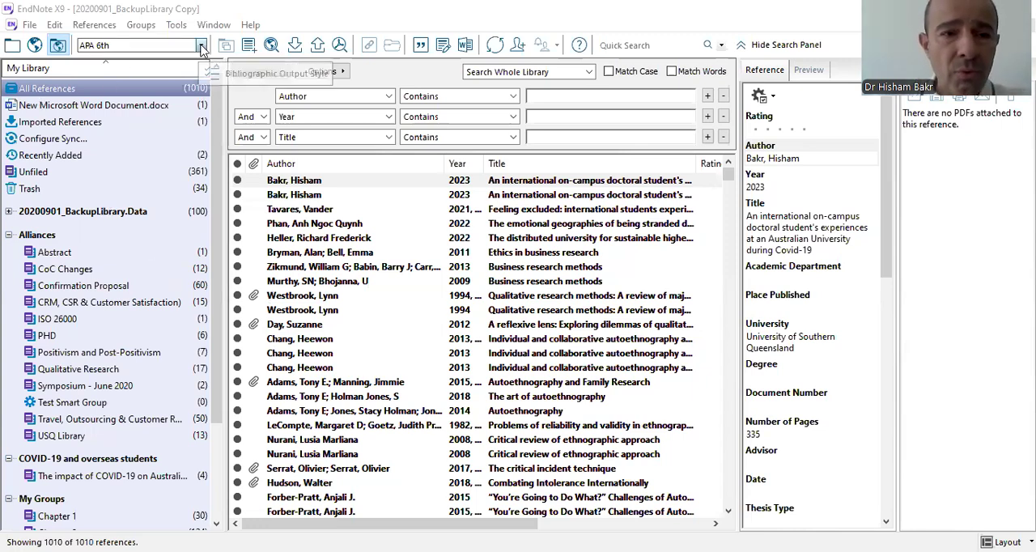
# View the available bibliographic output styles without changing the selected style.
pyautogui.click(103, 46)
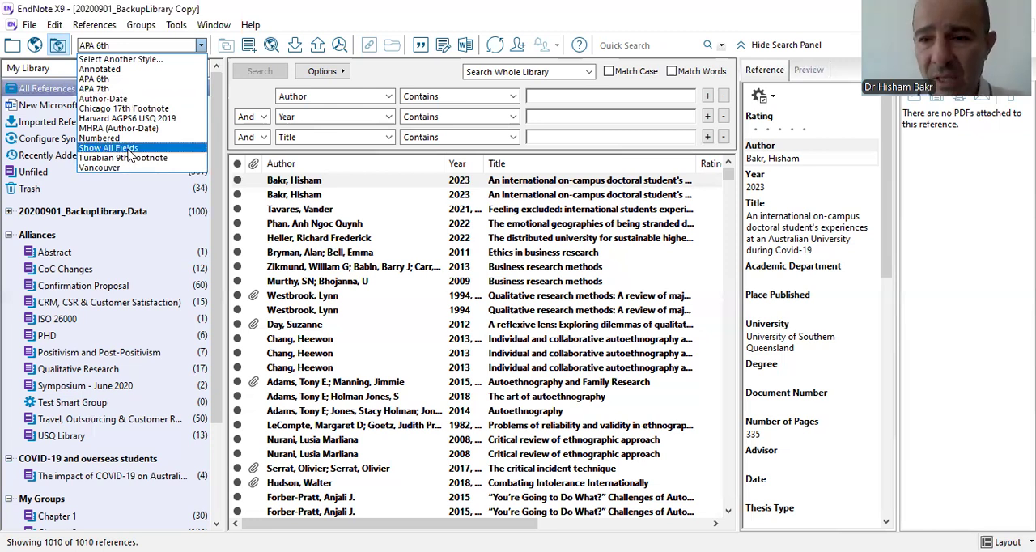
pyautogui.click(105, 47)
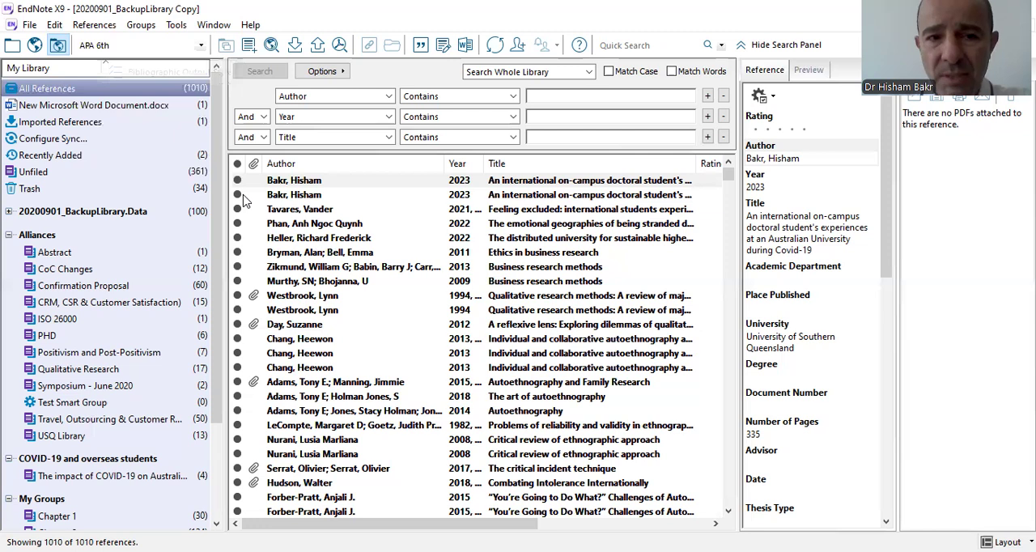
# Switch to the Word document and undo the last edits to remove the Corporate Social Responsibility line and its citation.
pyautogui.click(436, 184)
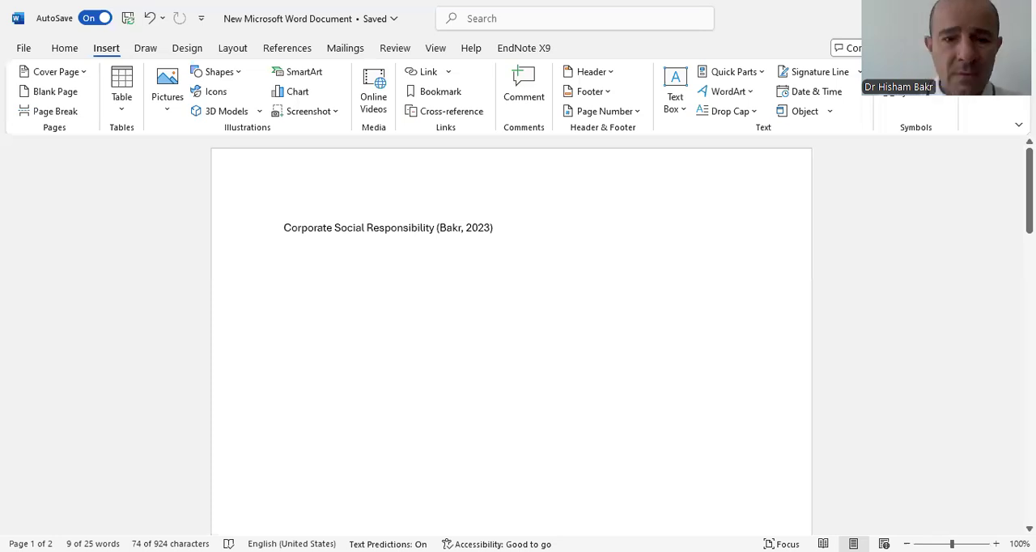
pyautogui.click(516, 241)
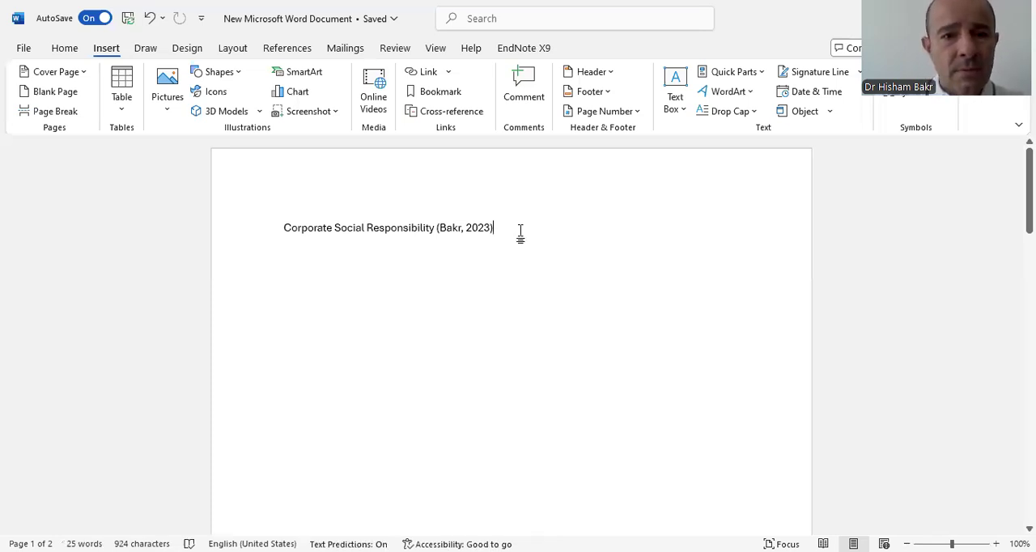
pyautogui.hotkey('ctrl', 'z')
pyautogui.hotkey('ctrl', 'z')
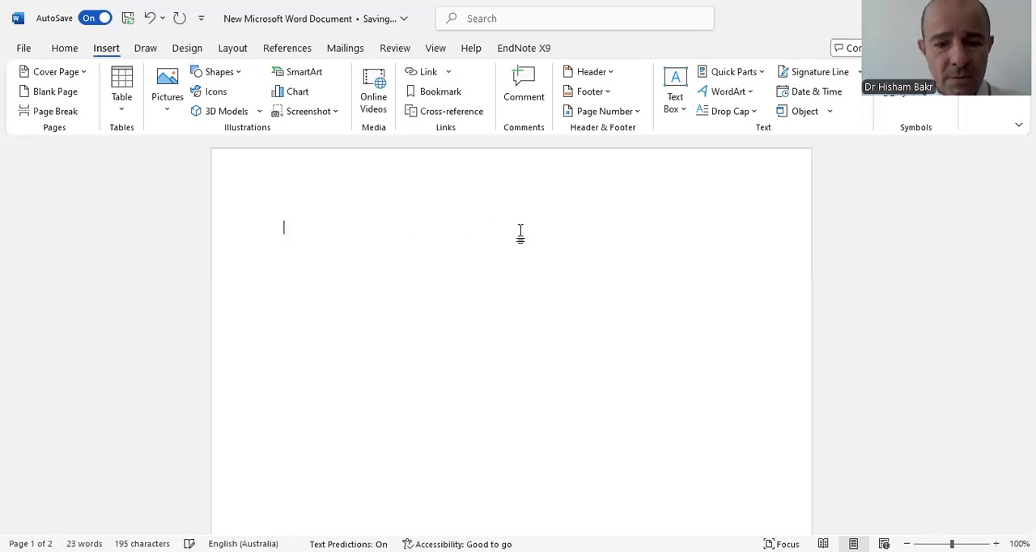
# Enter the text "Corporate Social Responsibility (CSR)" on the document's empty first line.
pyautogui.write('Corpo')
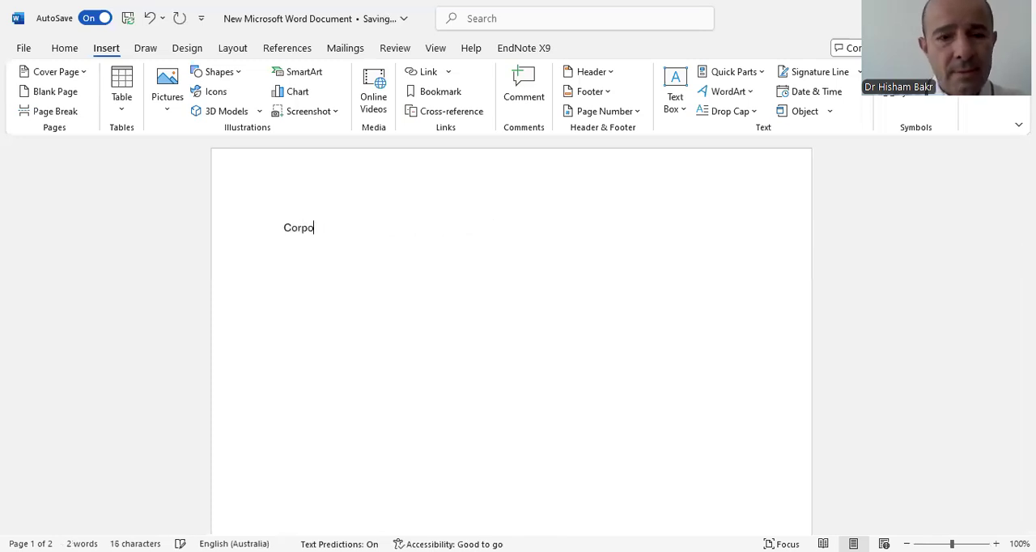
pyautogui.write('rate Soci')
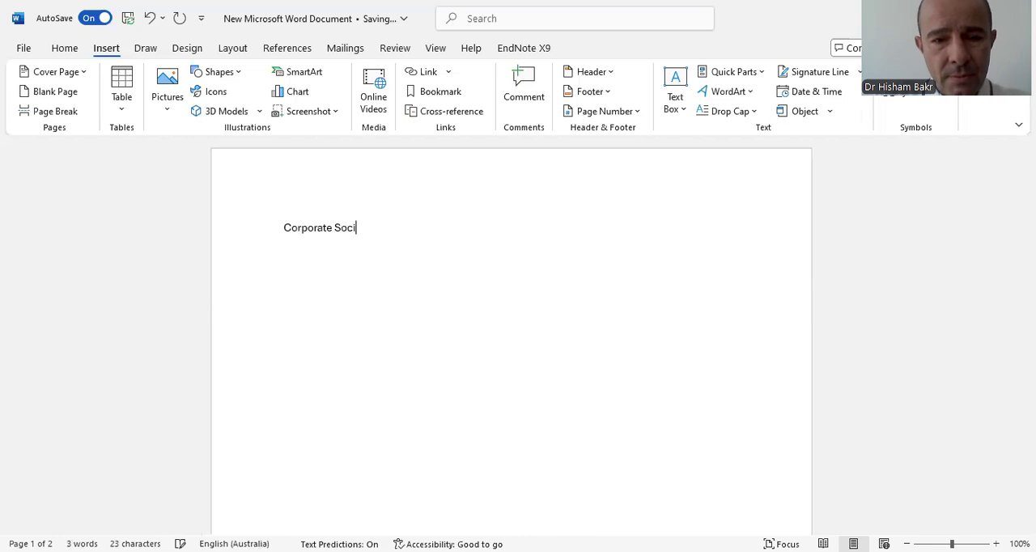
pyautogui.write('al Respo')
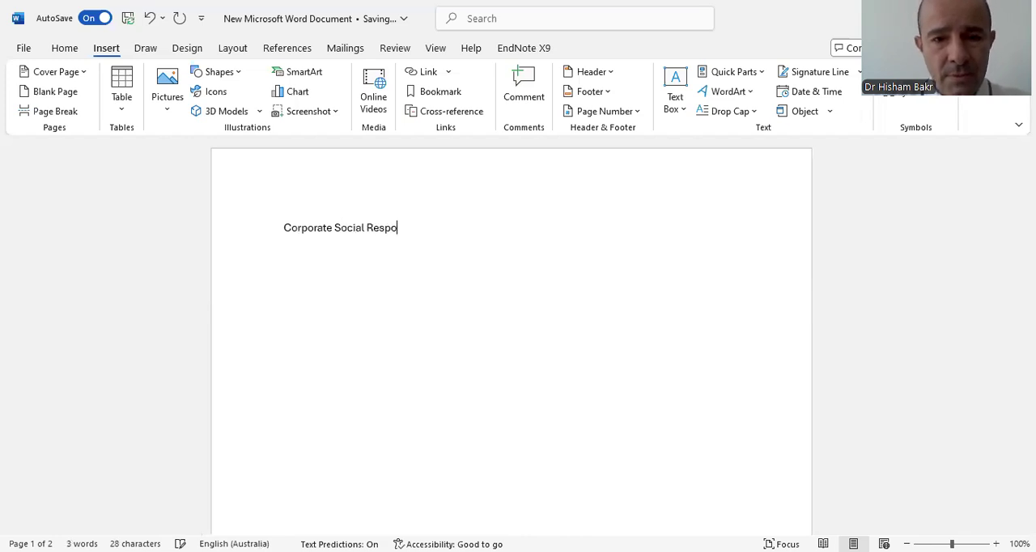
pyautogui.write('n')
pyautogui.press('Tab')
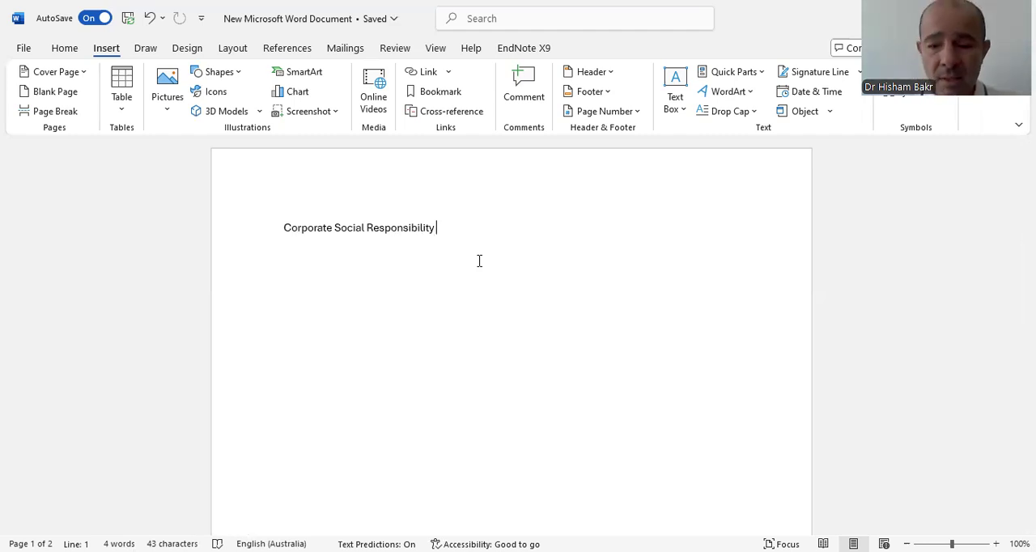
pyautogui.write('(')
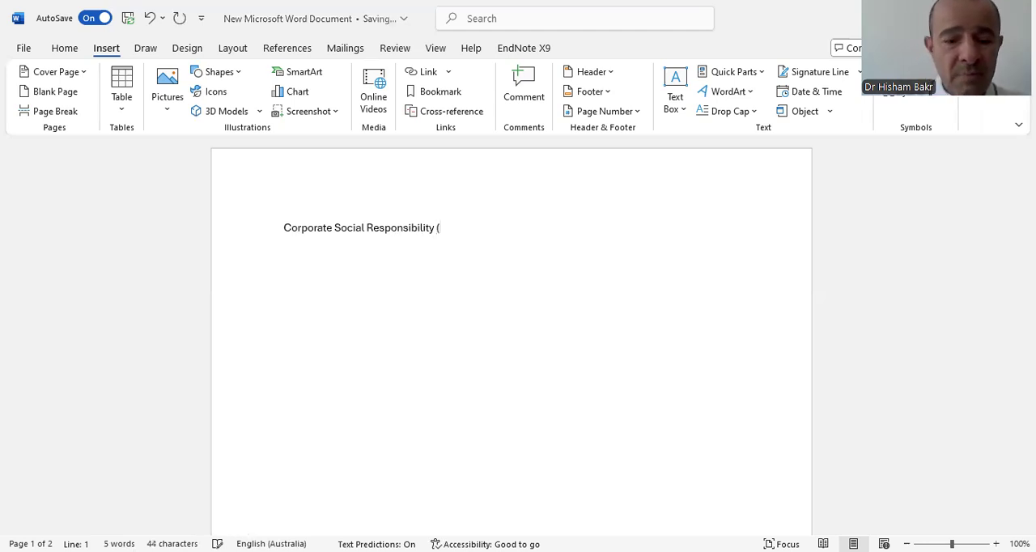
pyautogui.write('CSR)')
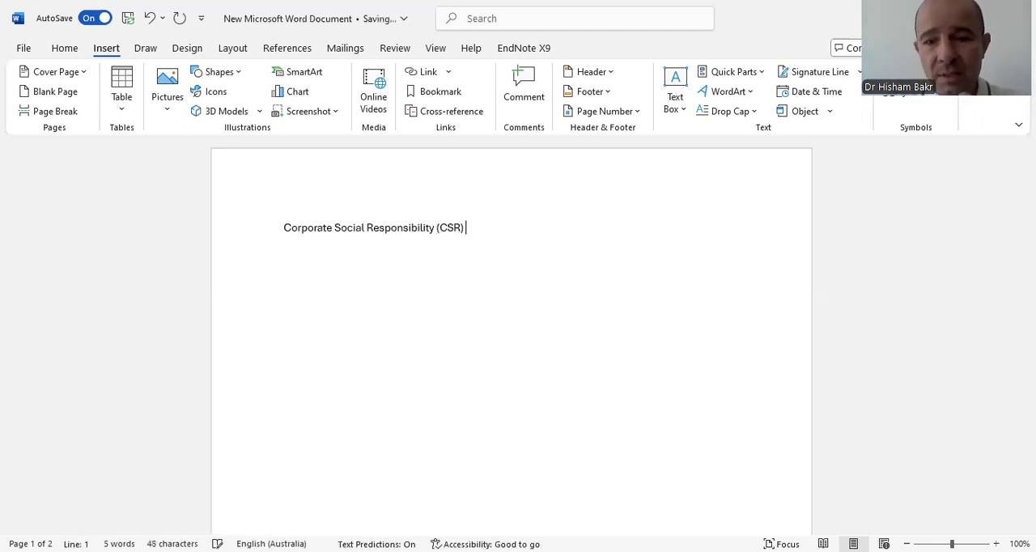
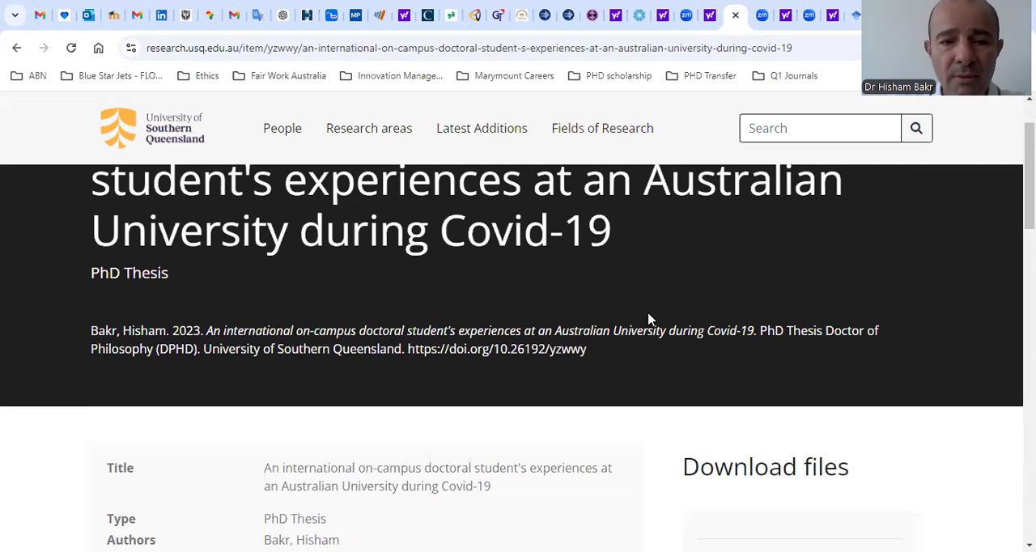
# Switch to the browser and review the Covid-19 doctoral thesis record, including its publication details, abstract and keywords, on the university repository page.
pyautogui.scroll(1, 155, 318)
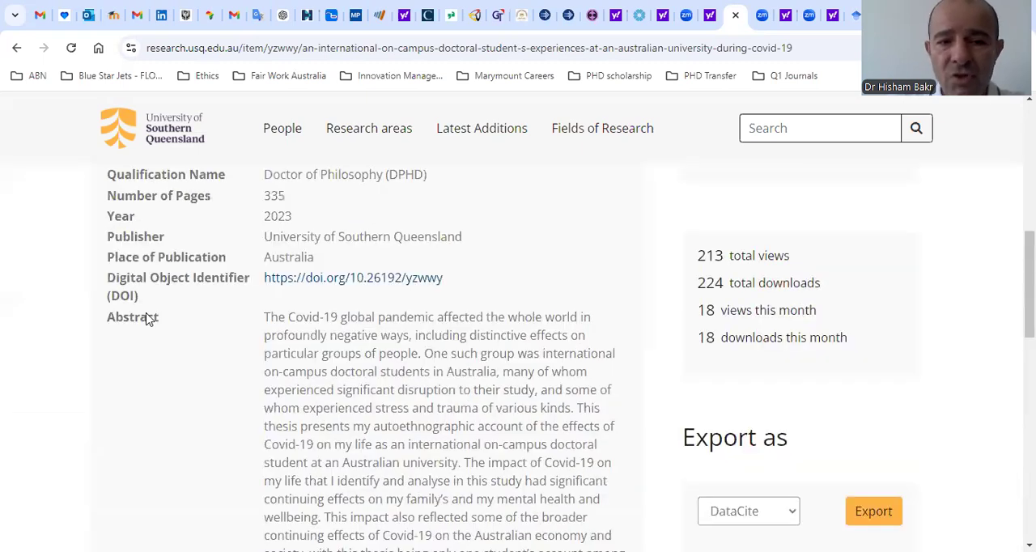
pyautogui.scroll(1, 148, 316)
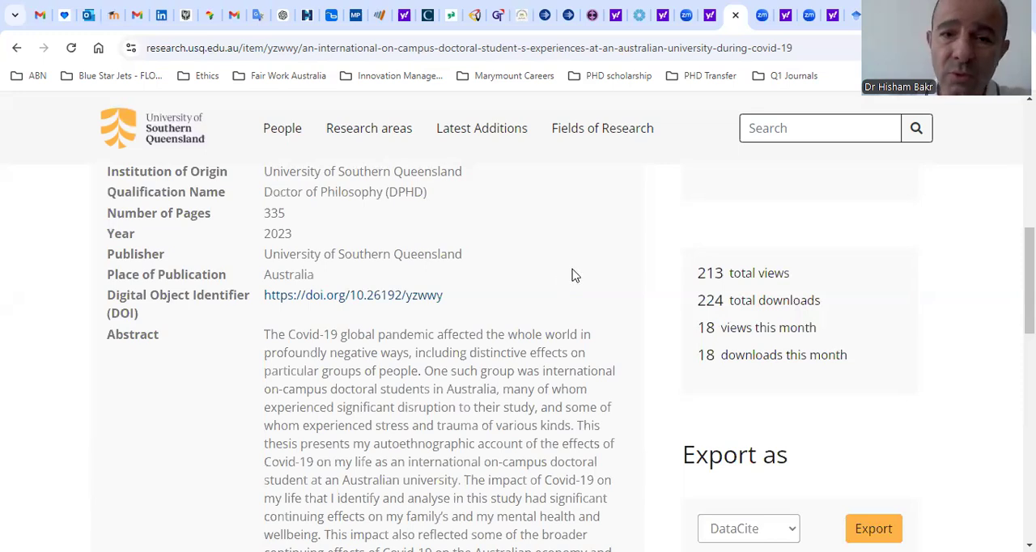
pyautogui.scroll(3, 573, 275)
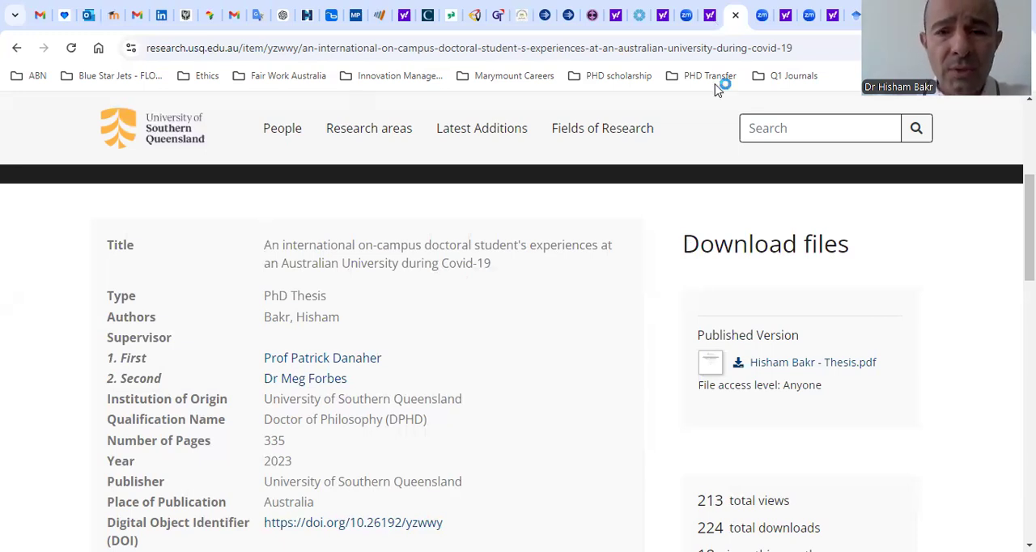
pyautogui.scroll(-3, 659, 207)
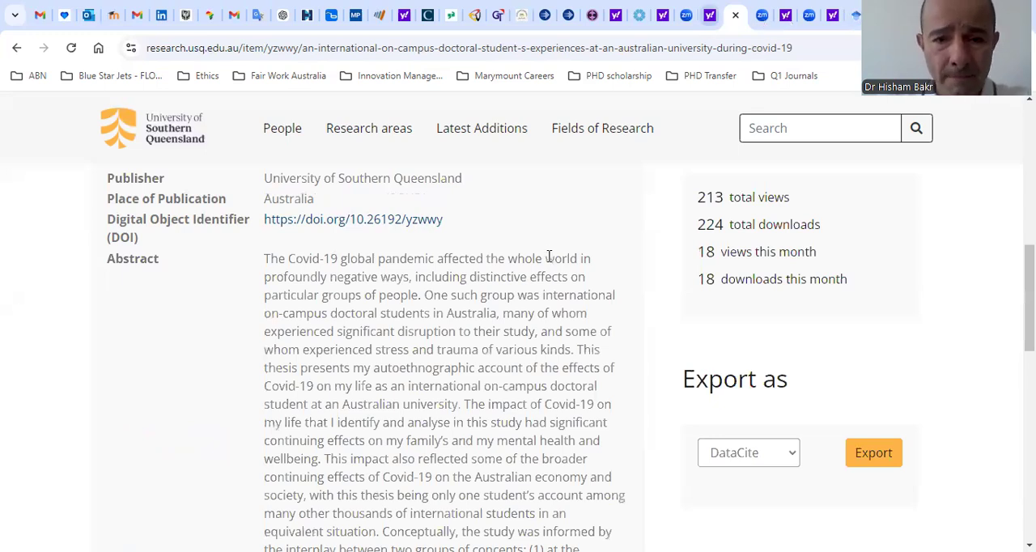
pyautogui.scroll(-4, 550, 290)
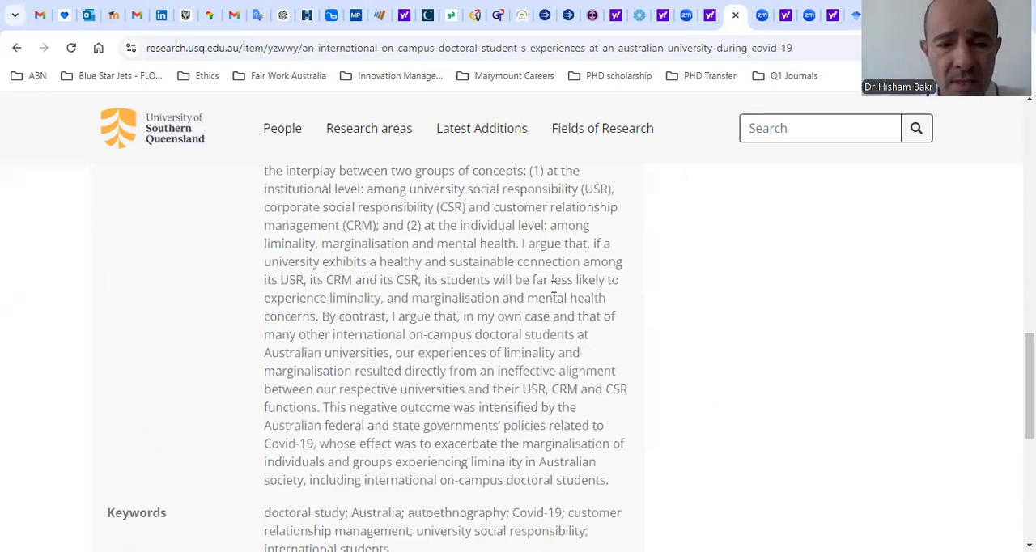
pyautogui.scroll(-2, 624, 298)
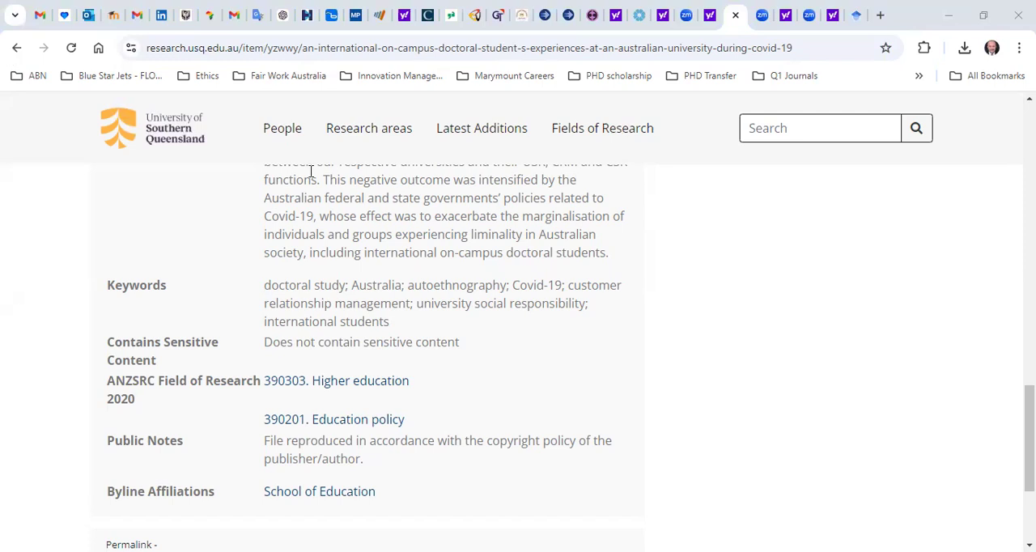
# Return to the Google Scholar results and examine the citation formats offered for the Covid-19 doctoral thesis, including Harvard and Vancouver.
pyautogui.hotkey('alt', 'Left')
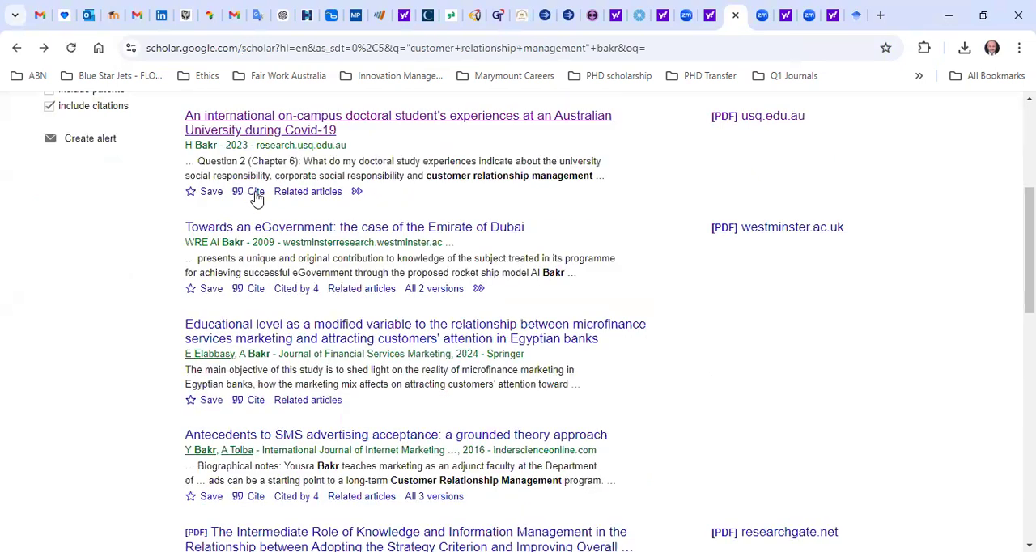
pyautogui.click(256, 194)
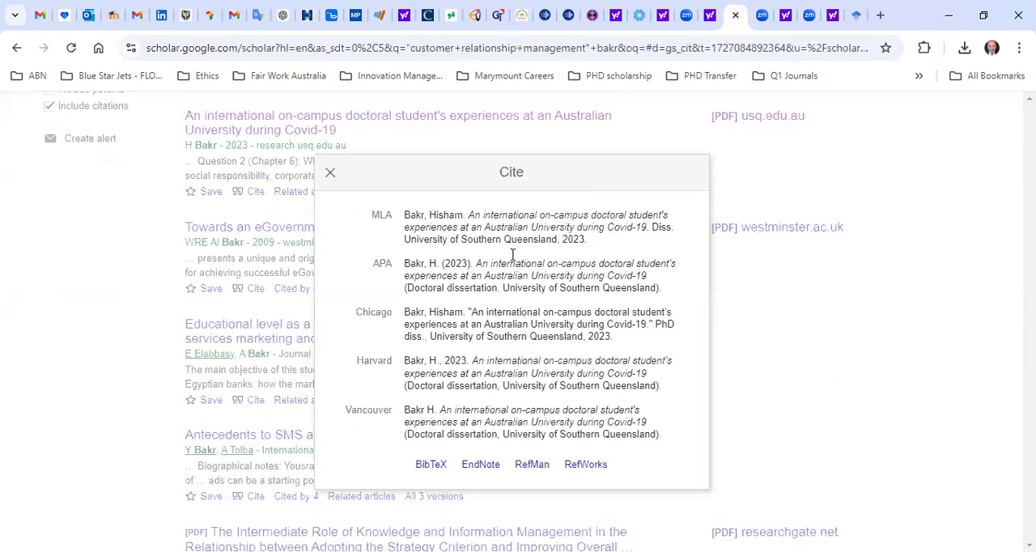
pyautogui.click(283, 198)
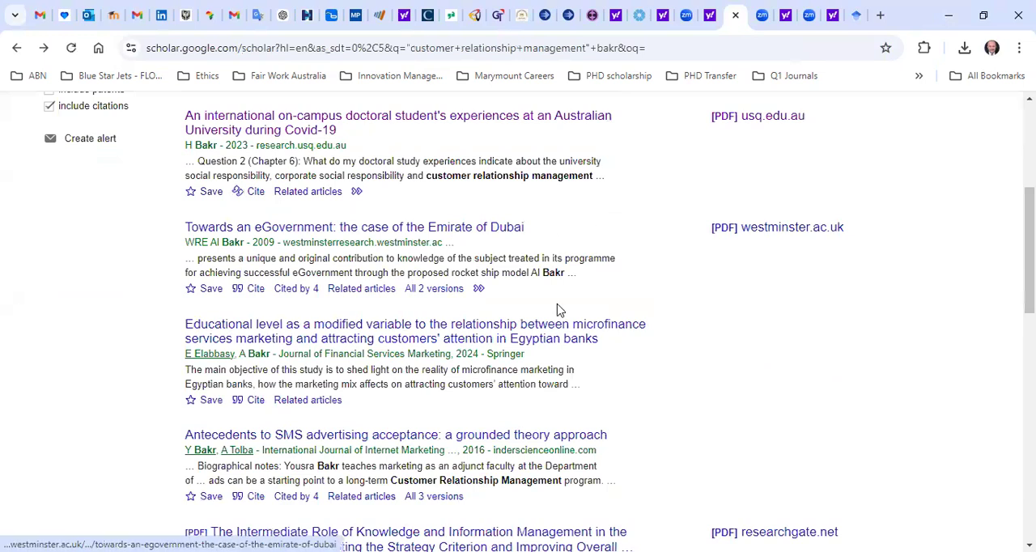
pyautogui.moveTo(442, 409); pyautogui.dragTo(421, 411)
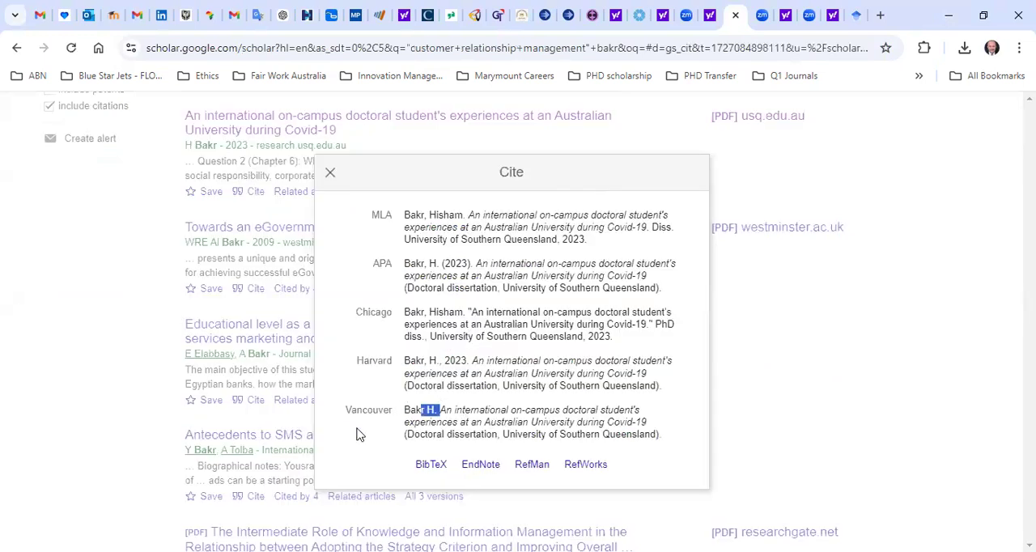
pyautogui.press('Escape')
pyautogui.moveTo(470, 385); pyautogui.dragTo(701, 415)
pyautogui.click(703, 409)
pyautogui.press('Escape')
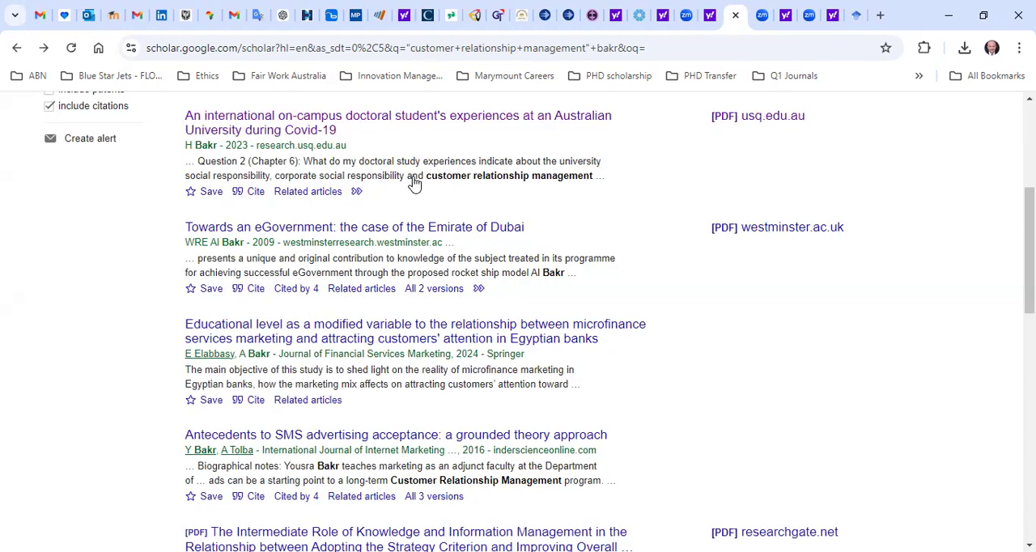
# Export the citation of the 2023 thesis on an international on-campus doctoral student's experiences in EndNote format.
pyautogui.scroll(-2, 380, 178)
pyautogui.scroll(1, 306, 215)
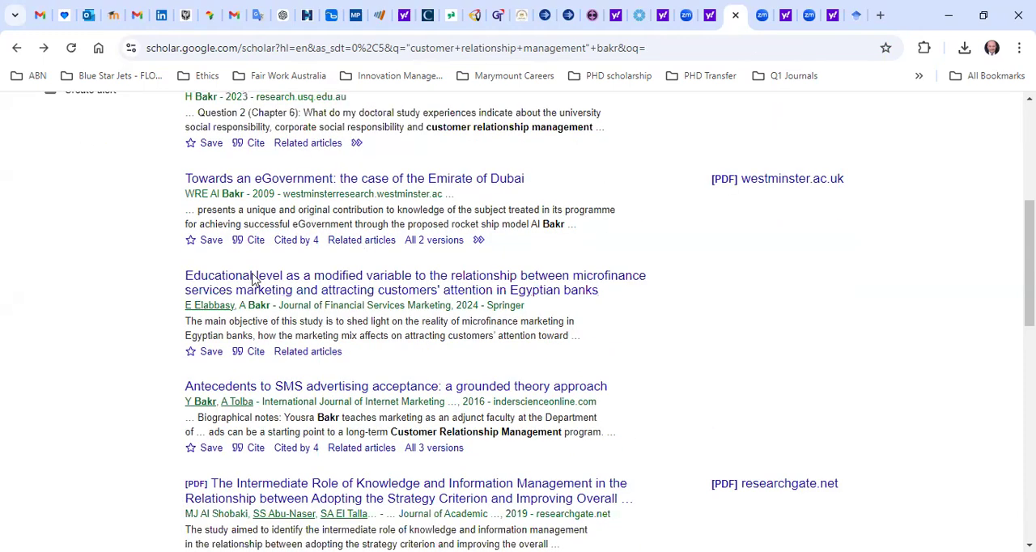
pyautogui.scroll(2, 324, 267)
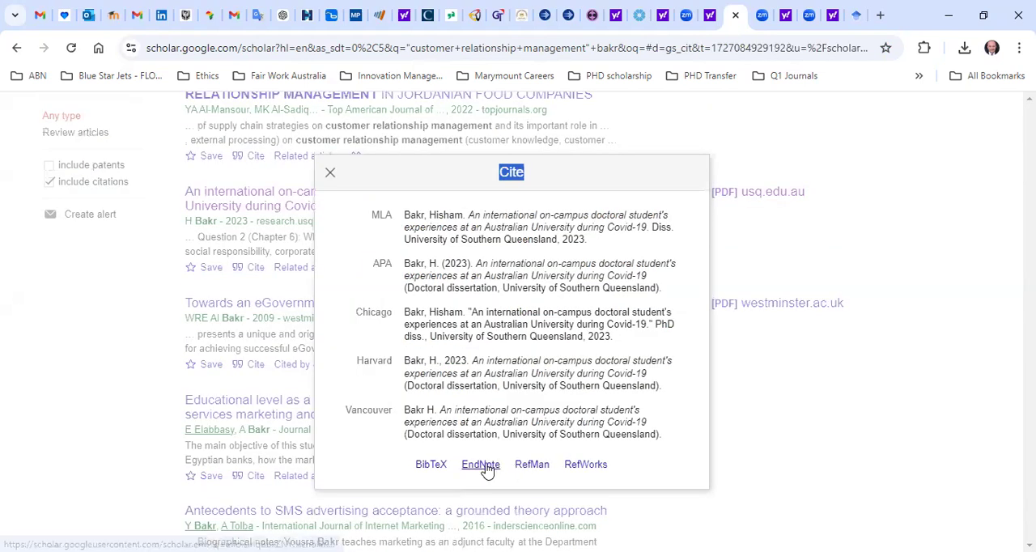
pyautogui.click(487, 472)
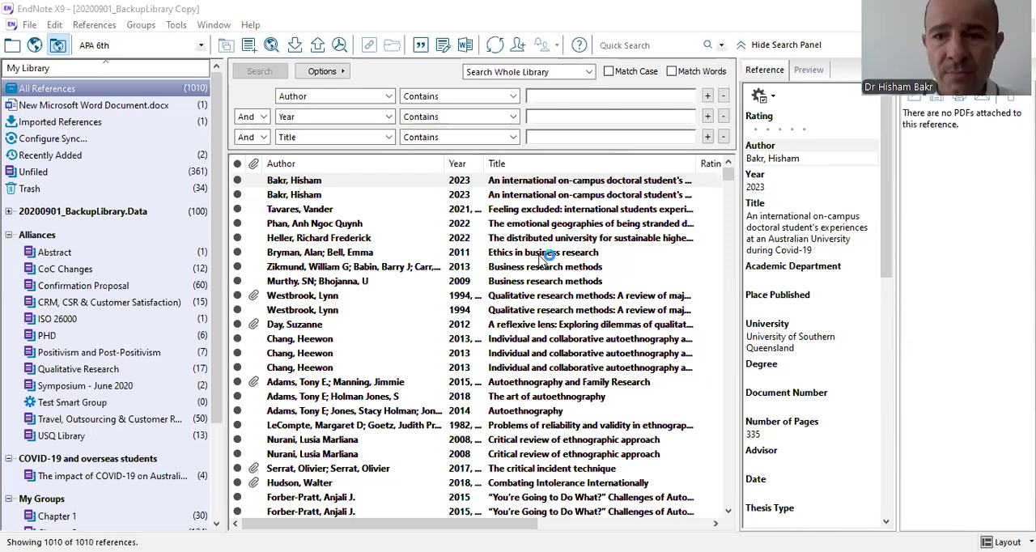
# In EndNote, set the bibliographic output style to Harvard AGPS6 USQ 2019.
pyautogui.click(314, 255)
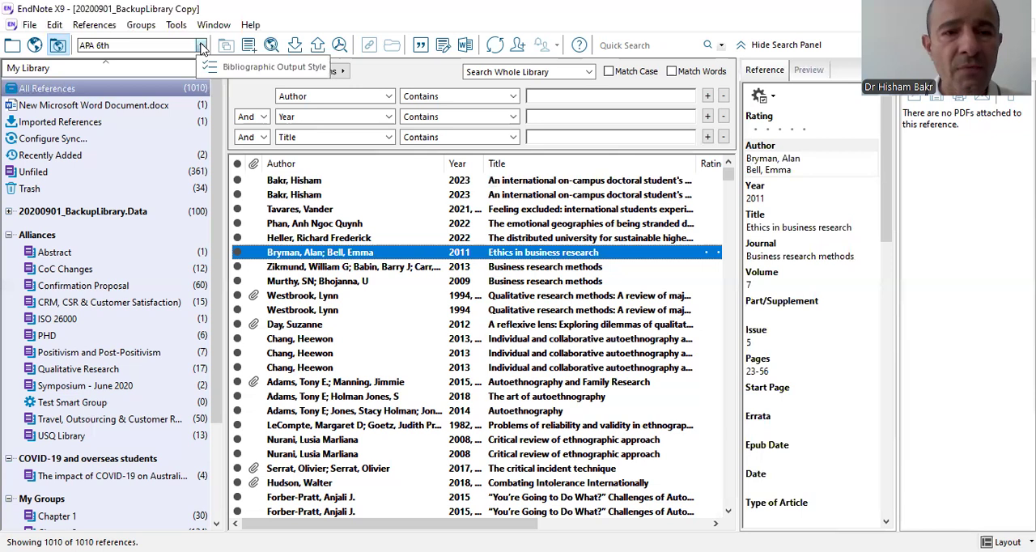
pyautogui.click(113, 46)
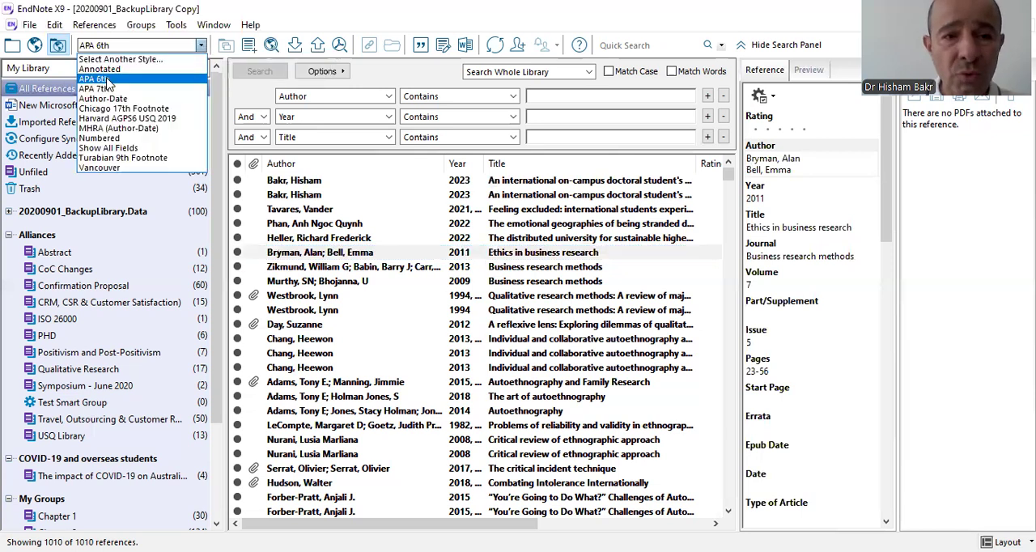
pyautogui.click(93, 60)
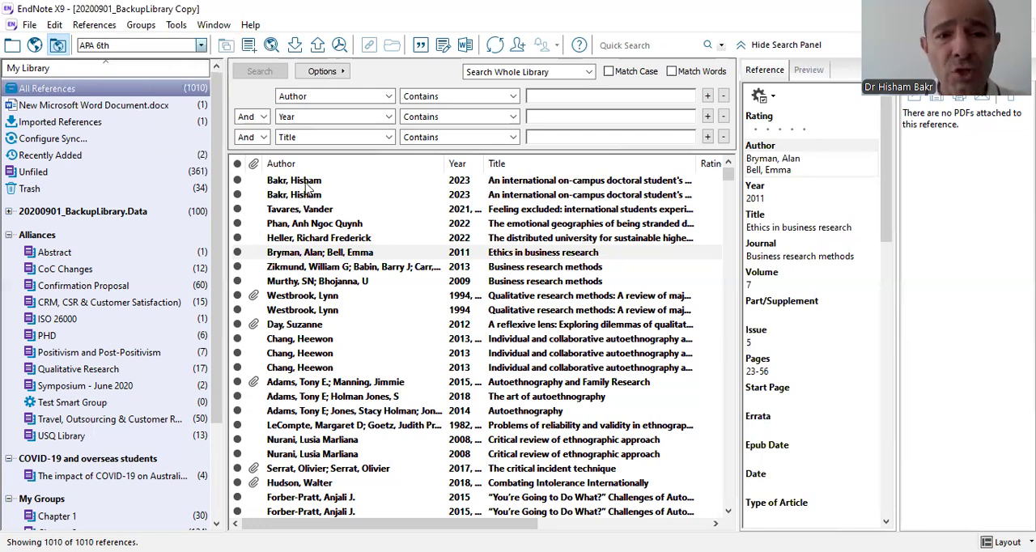
pyautogui.press('Escape')
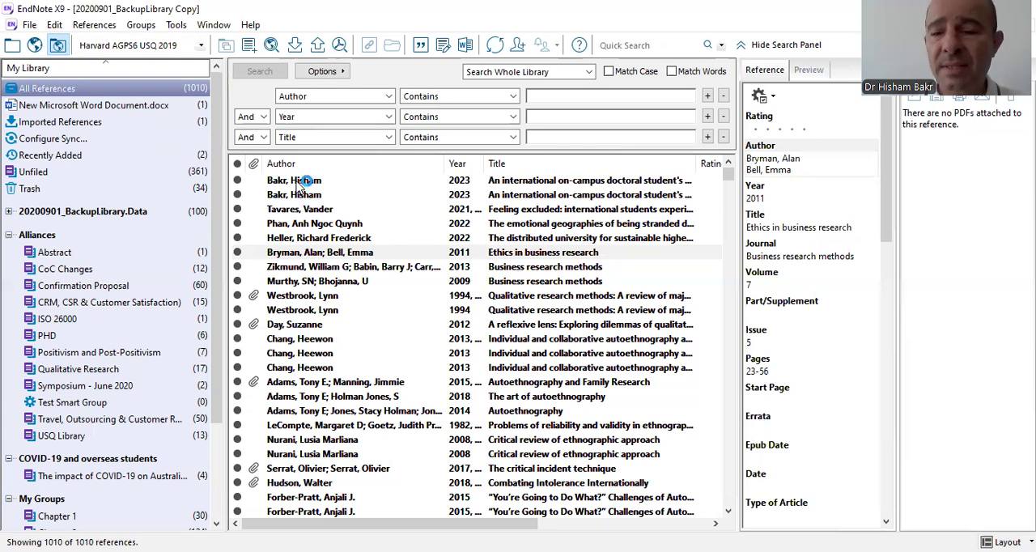
# Insert the first-listed 2023 thesis reference as a citation after "Corporate Social Responsibility (CSR)" in the Word document and start a new line.
pyautogui.click(352, 183)
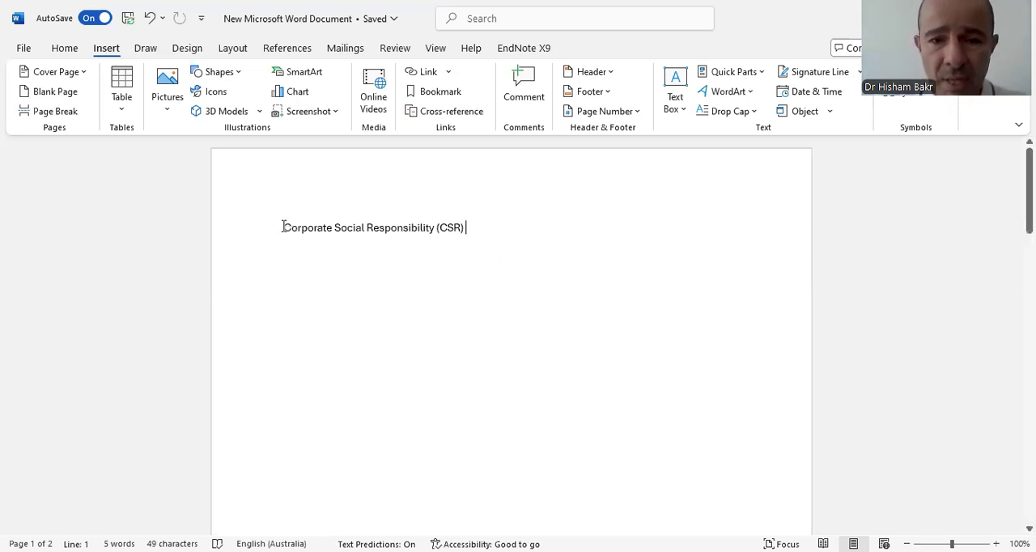
pyautogui.tripleClick(467, 227)
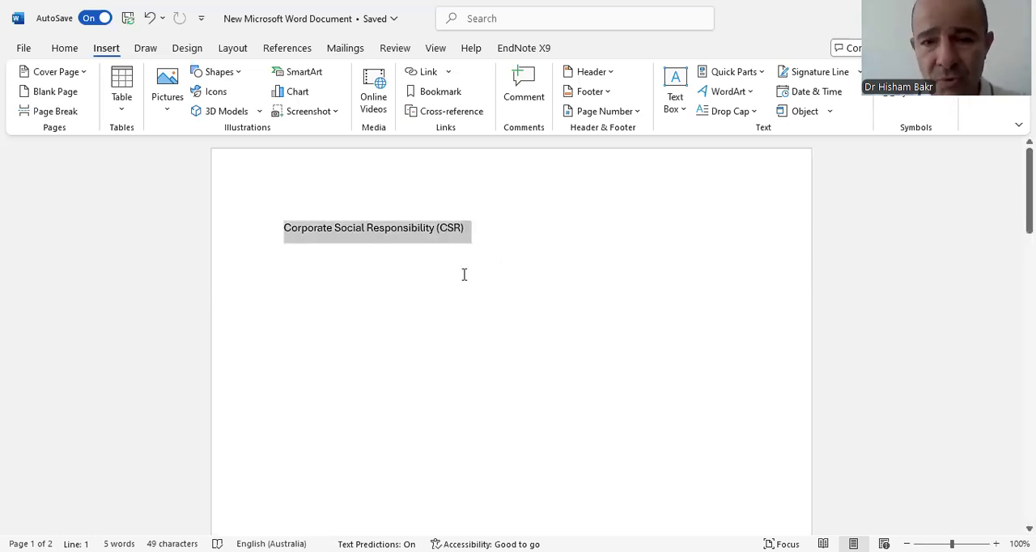
pyautogui.click(476, 225)
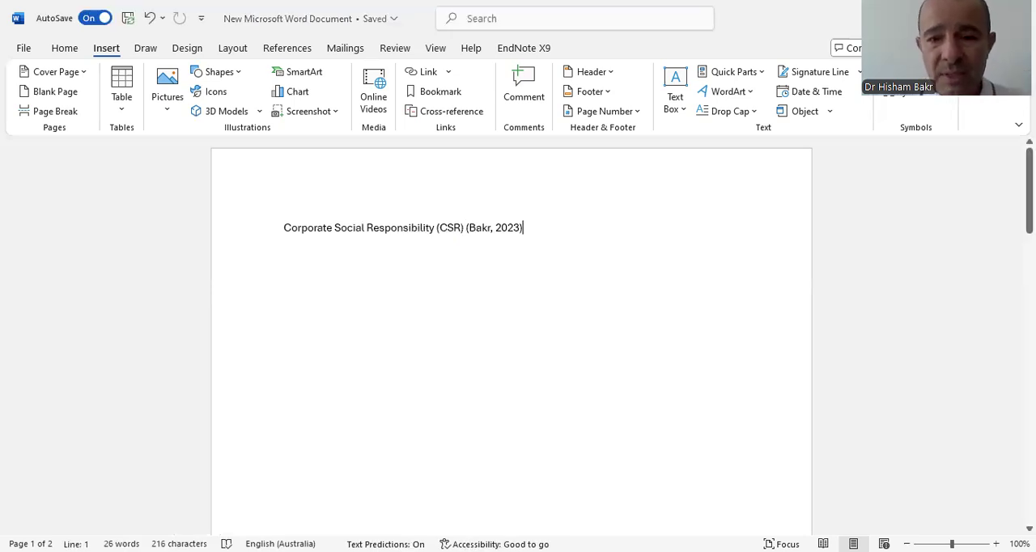
pyautogui.press('Return')
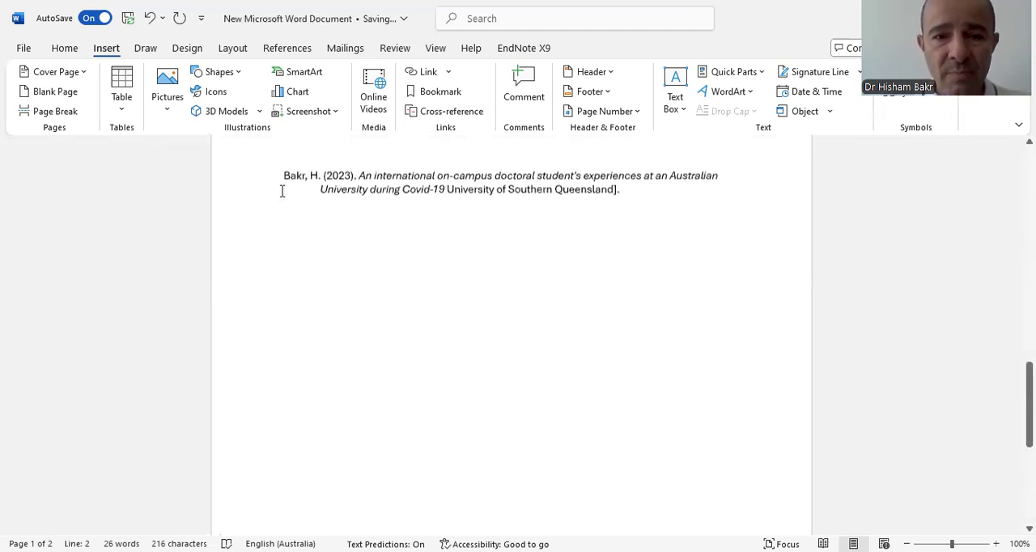
# Examine the thesis entry under the References heading on page 2 and return to the cited text on page 1.
pyautogui.moveTo(285, 191); pyautogui.dragTo(659, 230)
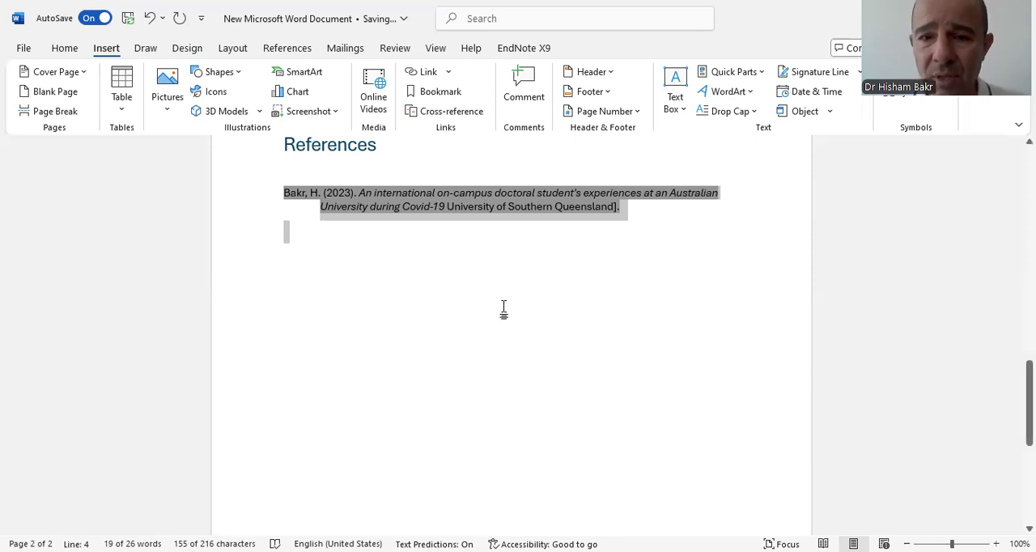
pyautogui.scroll(3, 505, 306)
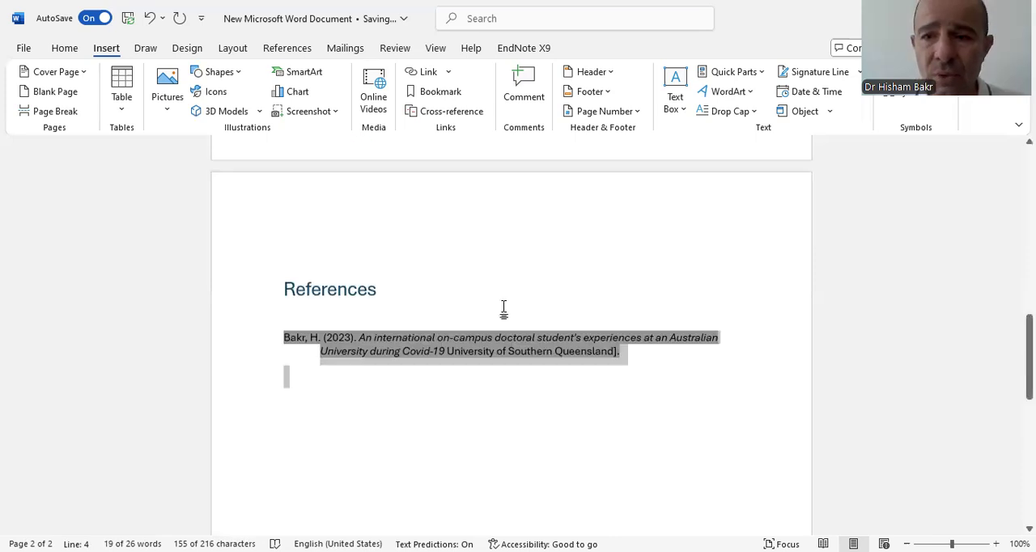
pyautogui.scroll(4, 504, 308)
pyautogui.scroll(2, 522, 298)
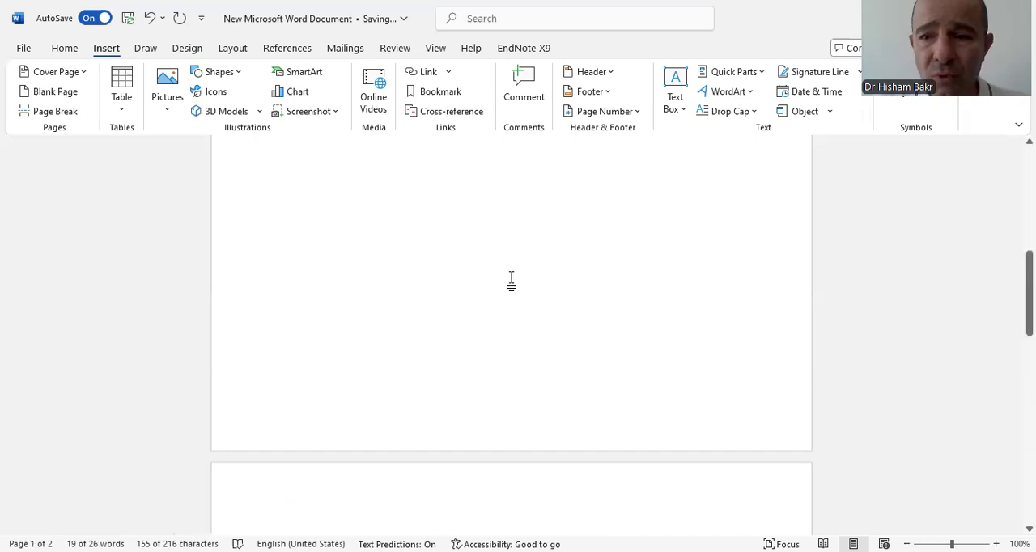
pyautogui.scroll(3, 511, 280)
pyautogui.scroll(5, 545, 324)
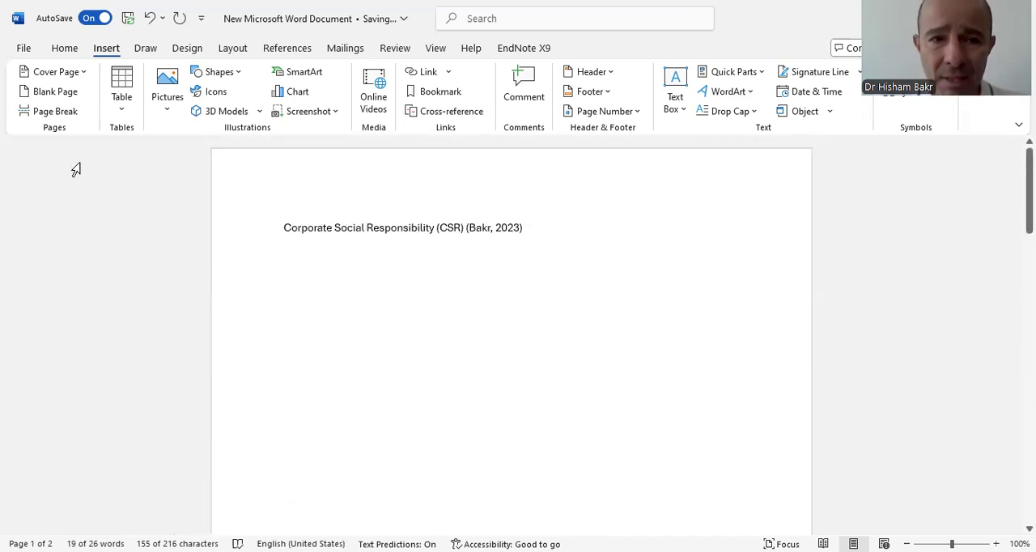
# Set Word's citation and bibliography style to Harvard - Anglia and check the document.
pyautogui.click(293, 50)
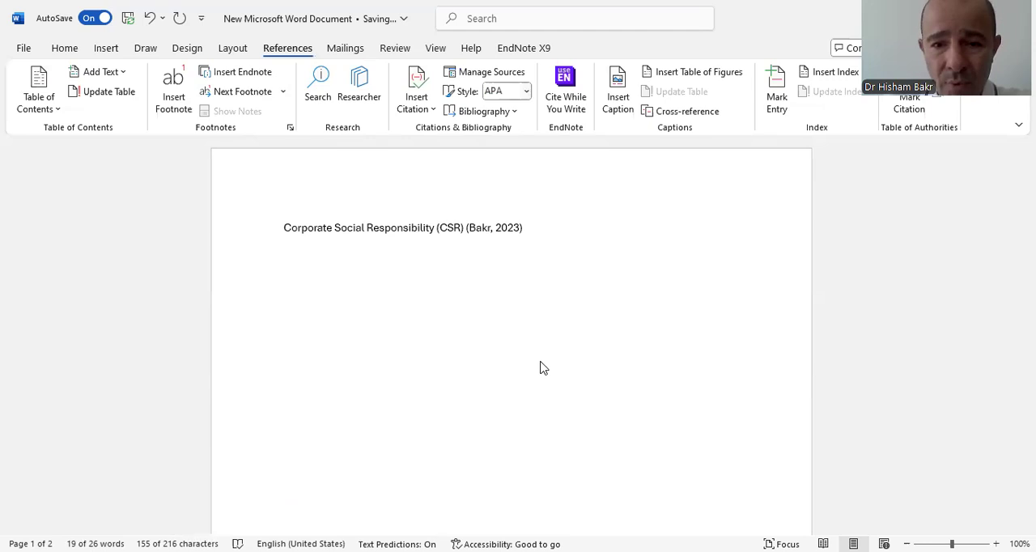
pyautogui.scroll(-1, 540, 392)
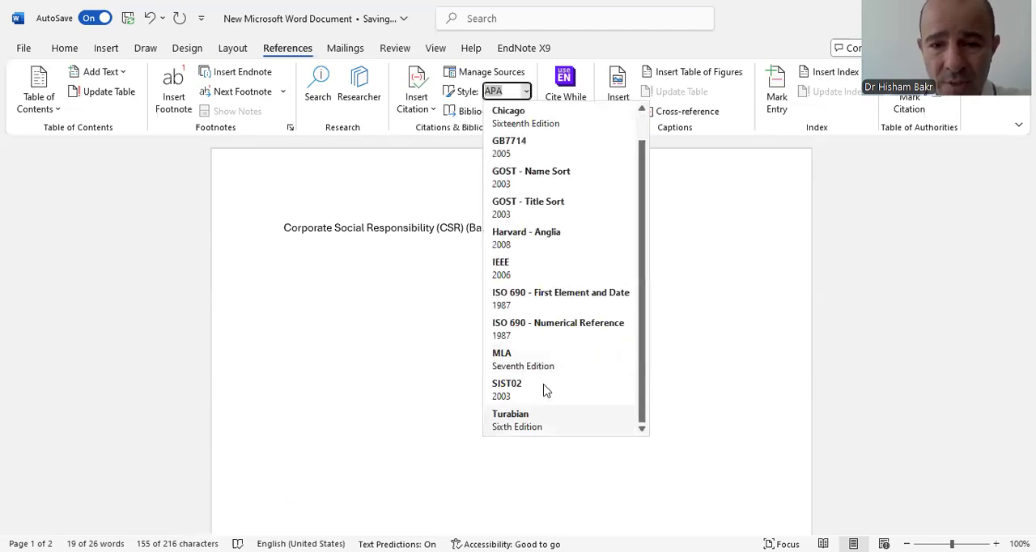
pyautogui.scroll(1, 544, 390)
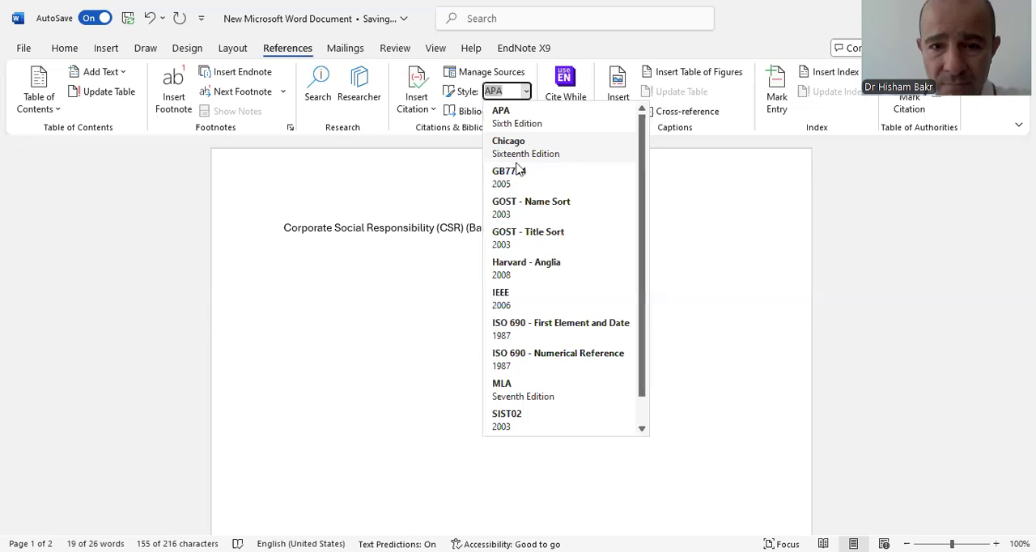
pyautogui.click(512, 396)
pyautogui.scroll(-1, 512, 392)
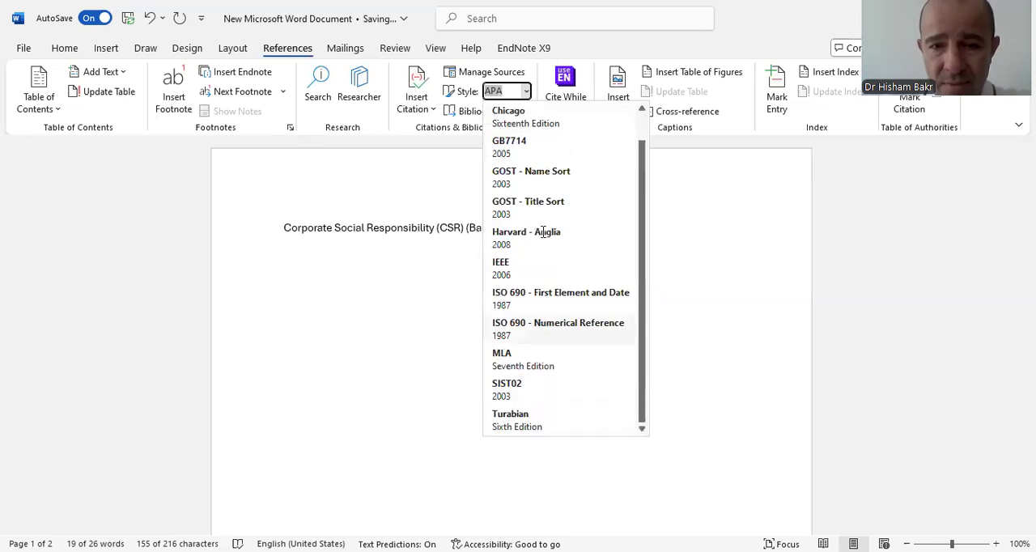
pyautogui.press('Return')
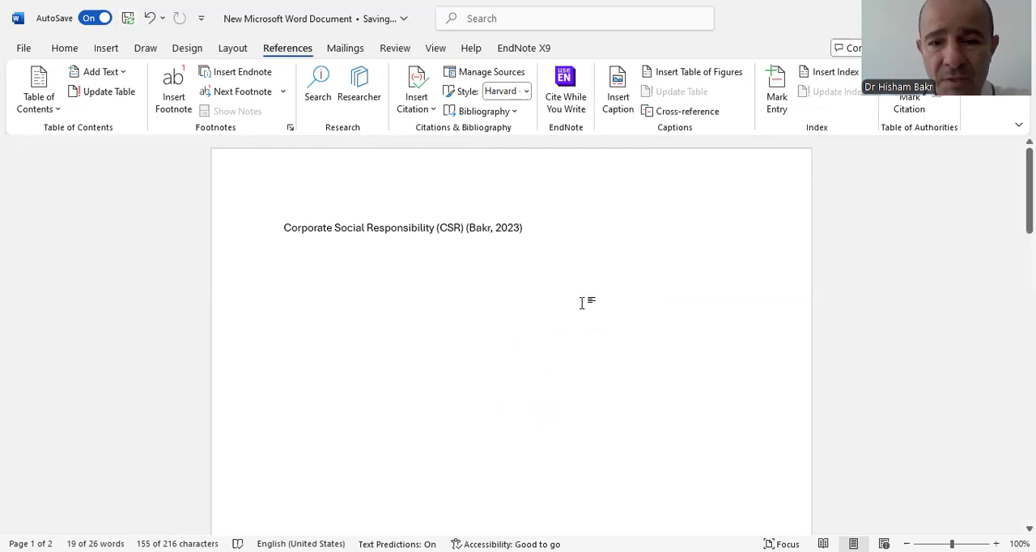
pyautogui.scroll(-15, 579, 303)
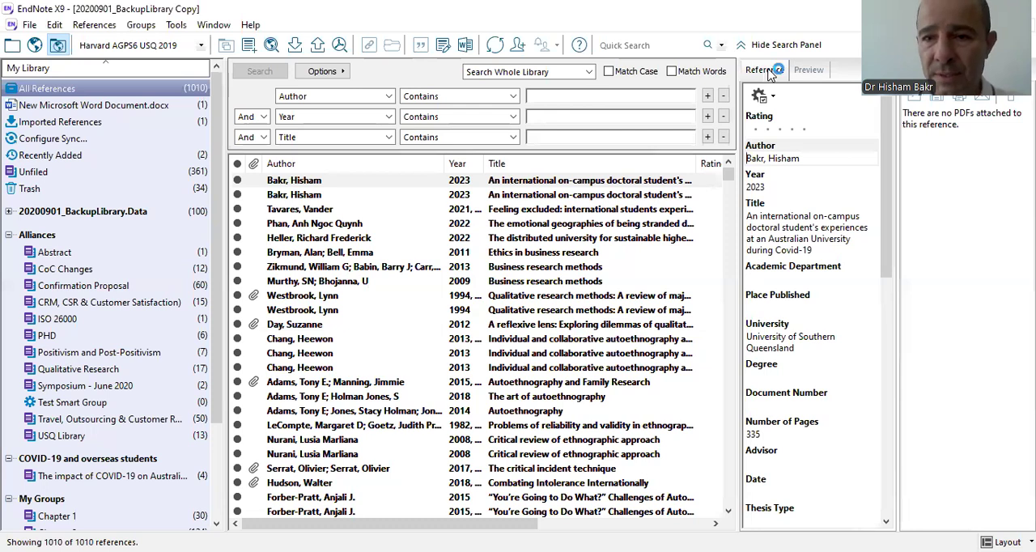
# Switch to EndNote and compare the thesis reference's formatted preview with its detailed reference fields, such as university, degree and thesis type.
pyautogui.click(809, 72)
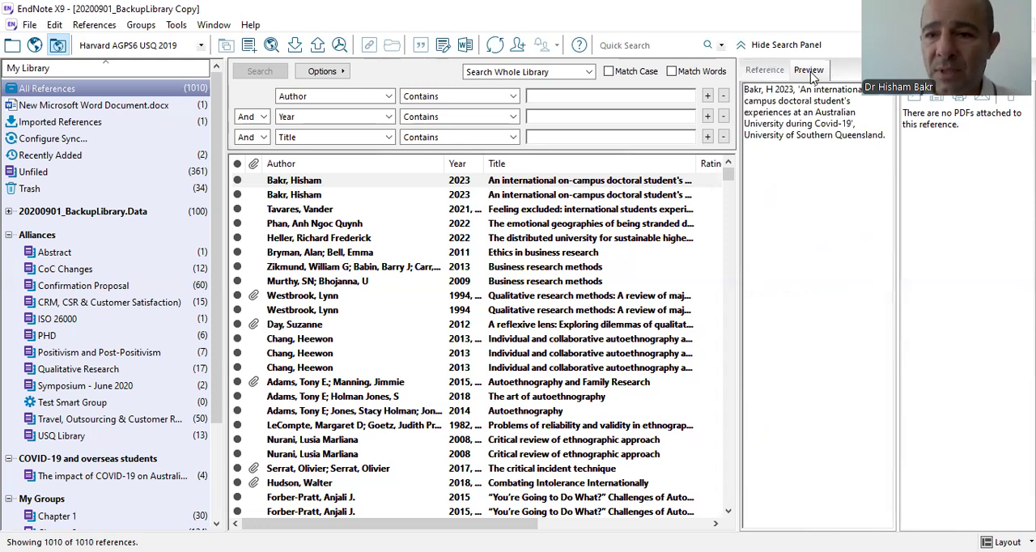
pyautogui.moveTo(745, 90); pyautogui.dragTo(929, 137)
pyautogui.click(765, 69)
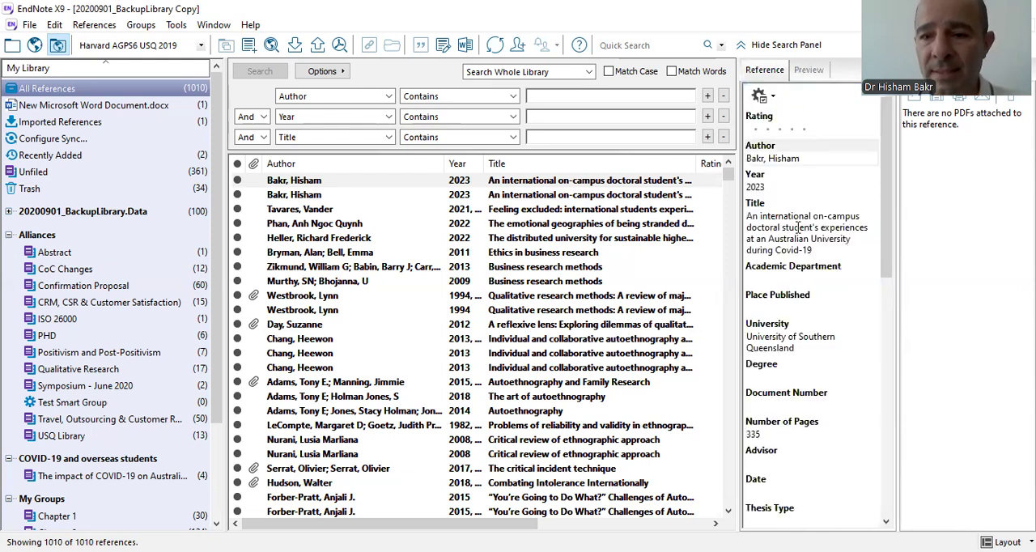
pyautogui.scroll(-5, 799, 223)
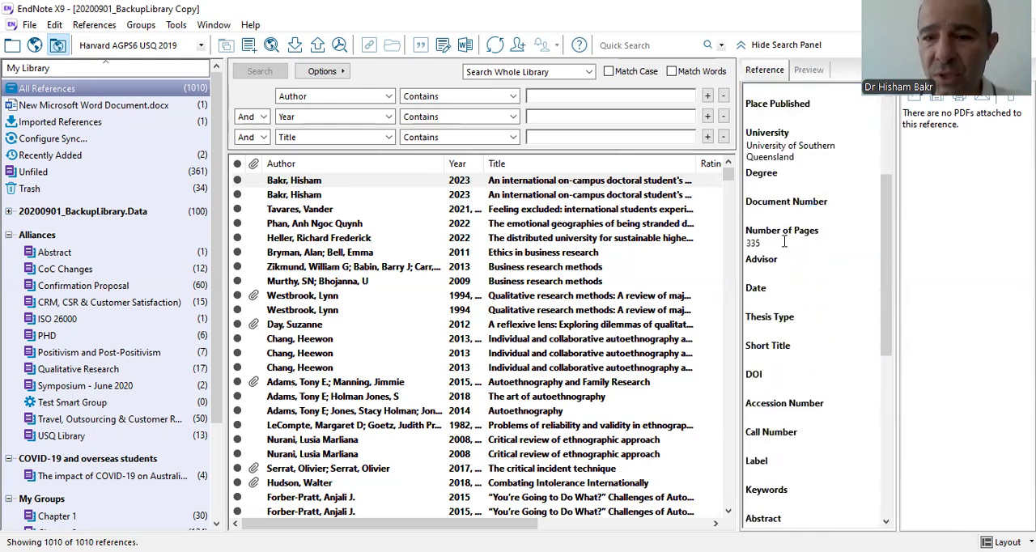
# Enter the placeholder text "HTTPS: CVCXVZCXZVC" as the thesis reference's URL and check the formatted preview.
pyautogui.scroll(-4, 804, 216)
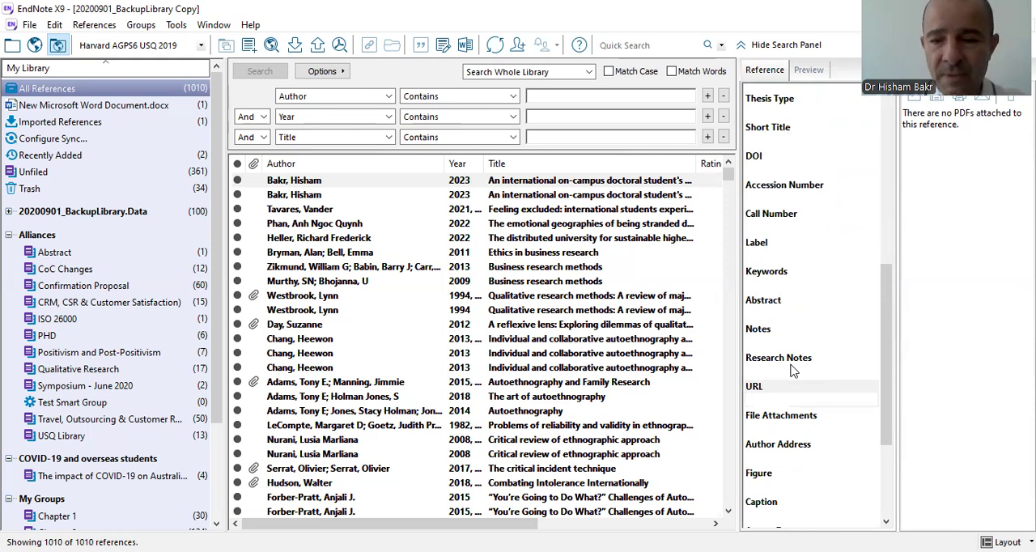
pyautogui.click(793, 392)
pyautogui.write('HTTPS:')
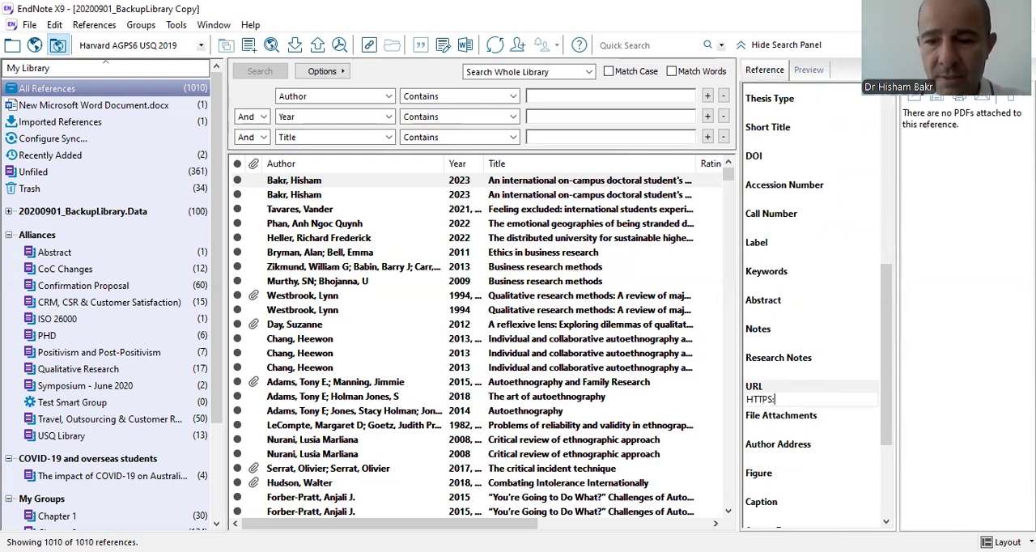
pyautogui.write(' CVCXVZCXZVC')
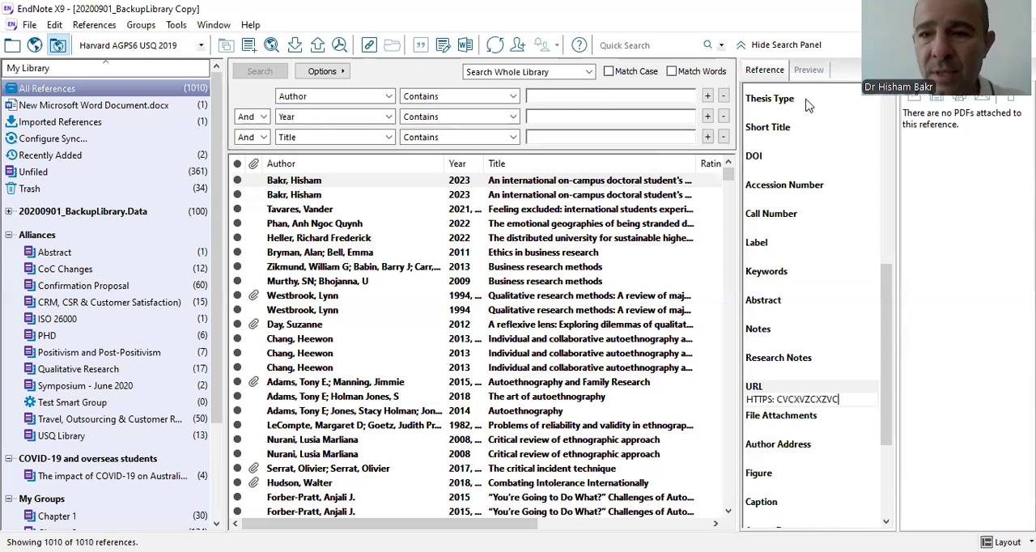
pyautogui.click(809, 69)
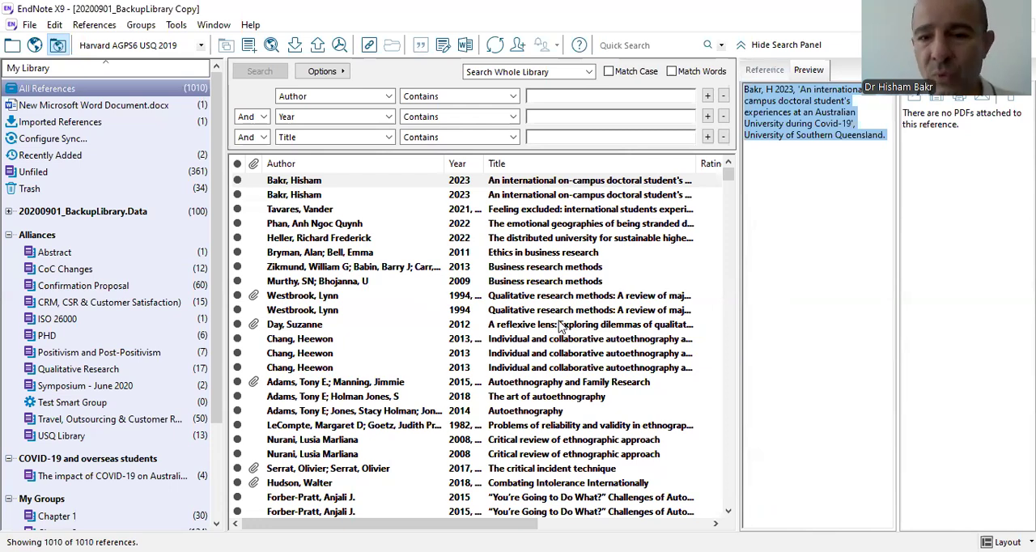
# Compare the URL and access date fields of the two 2023 thesis references and review the first one's formatted preview.
pyautogui.click(470, 181)
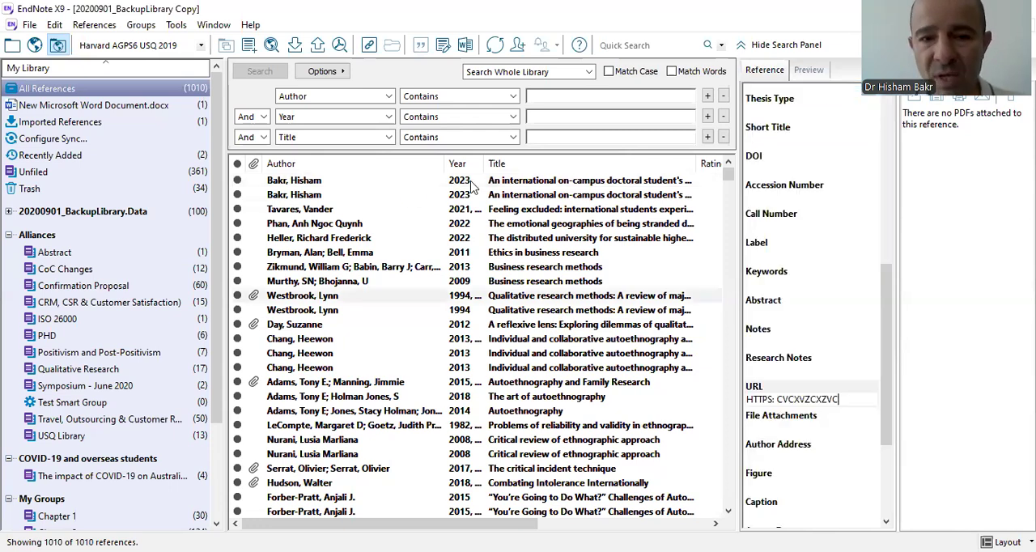
pyautogui.click(474, 186)
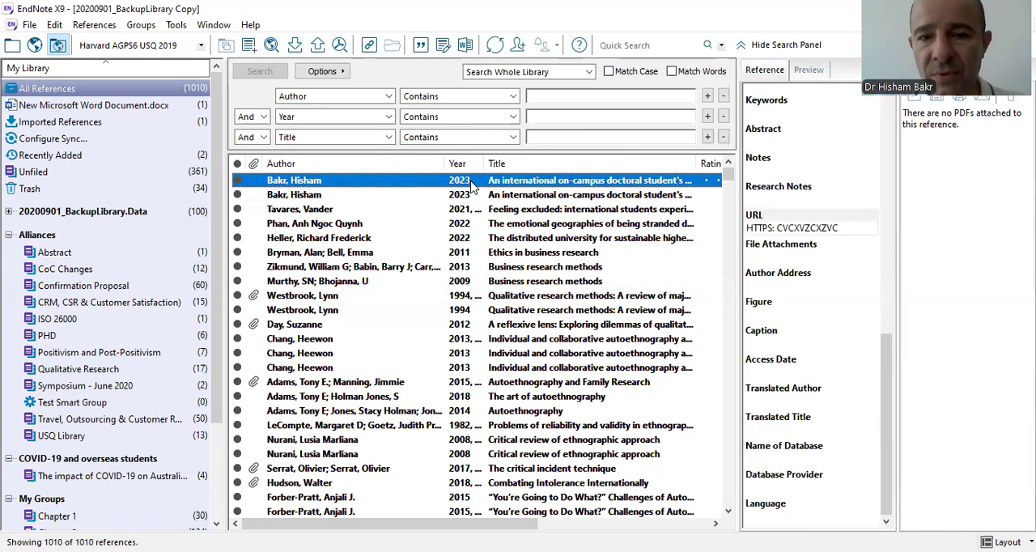
pyautogui.click(809, 71)
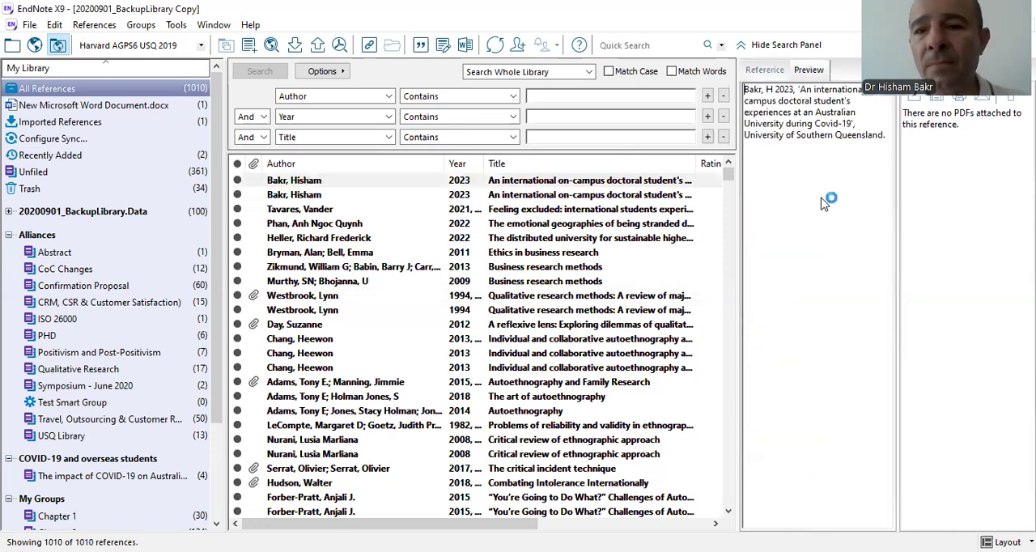
pyautogui.click(766, 70)
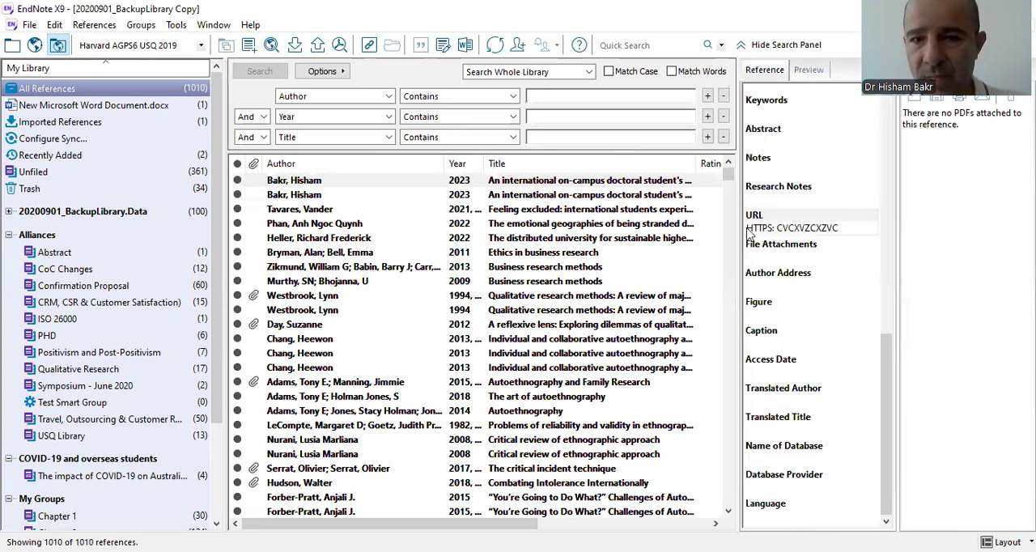
pyautogui.click(568, 194)
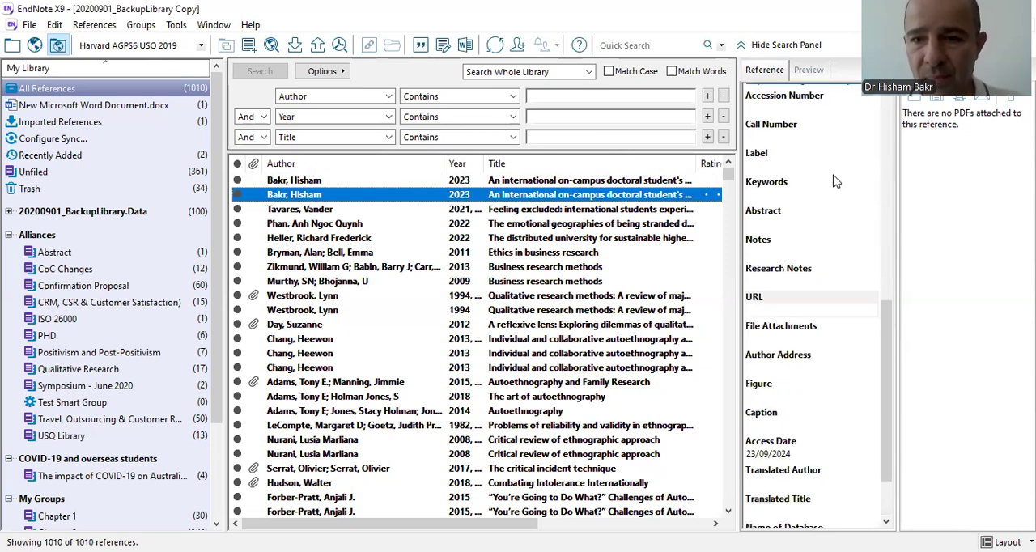
pyautogui.press('Up')
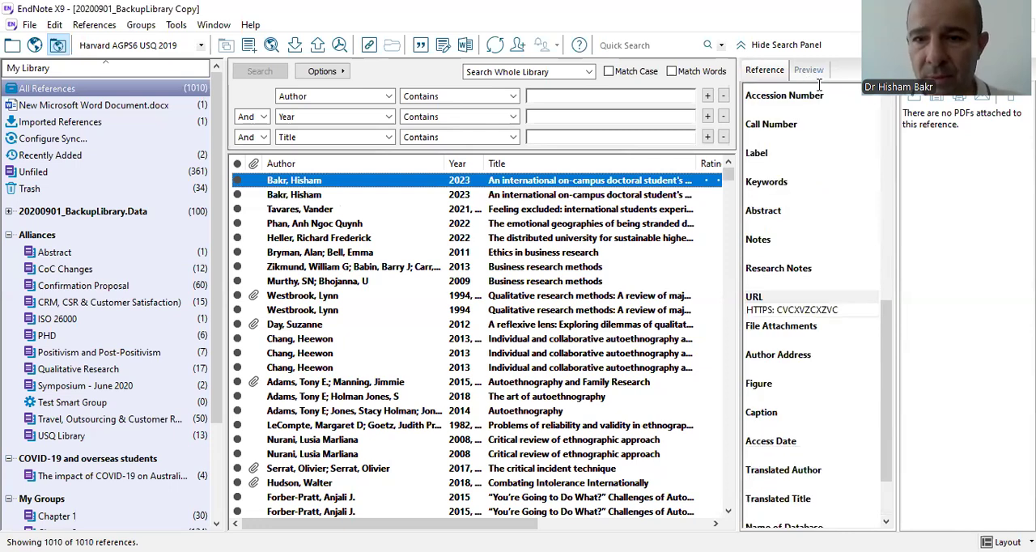
pyautogui.click(812, 71)
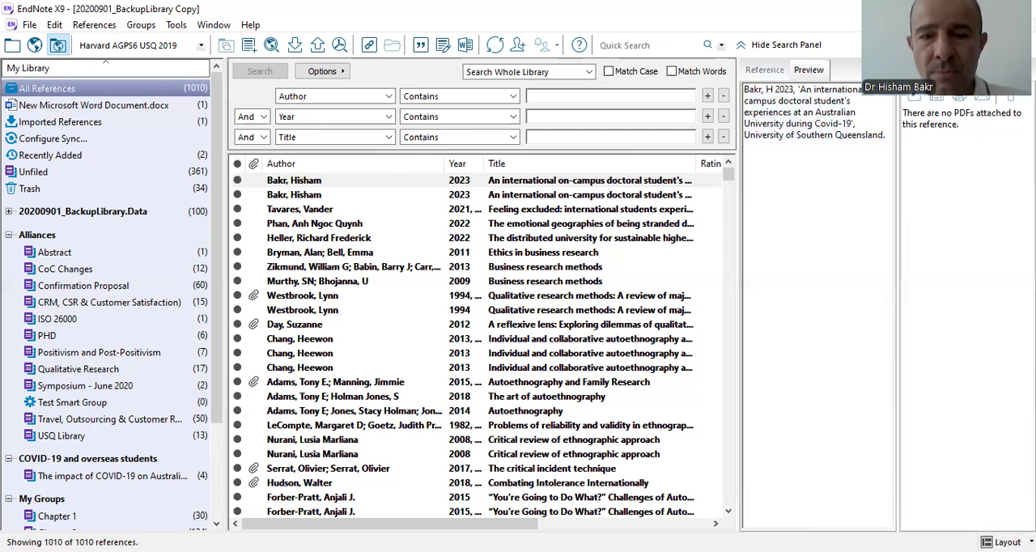
pyautogui.click(765, 71)
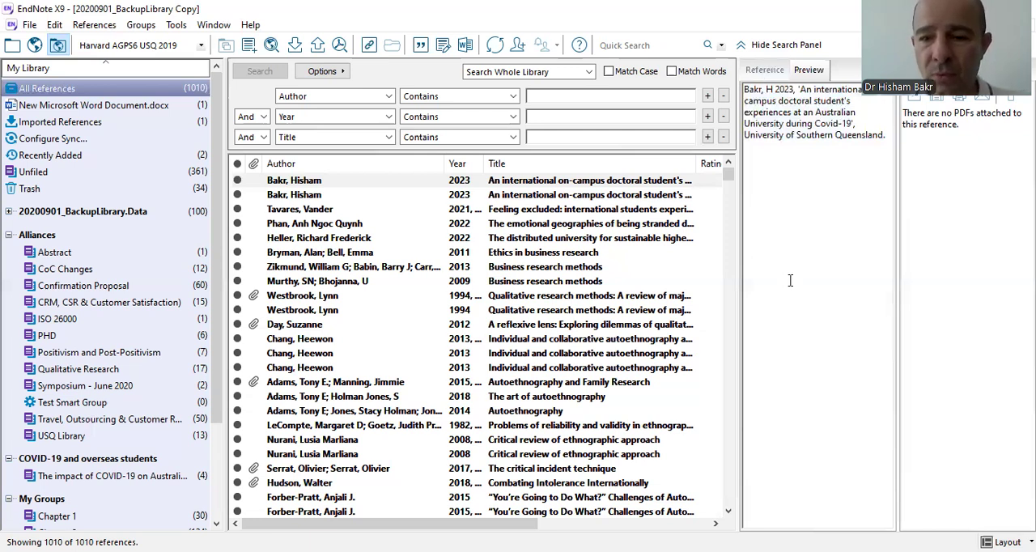
pyautogui.scroll(-2, 832, 305)
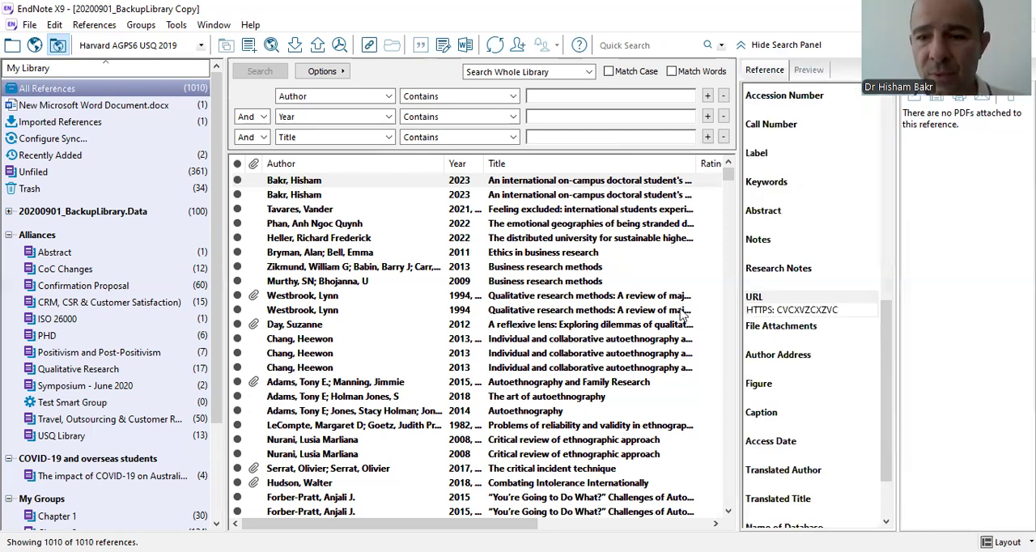
pyautogui.moveTo(840, 310); pyautogui.dragTo(681, 314)
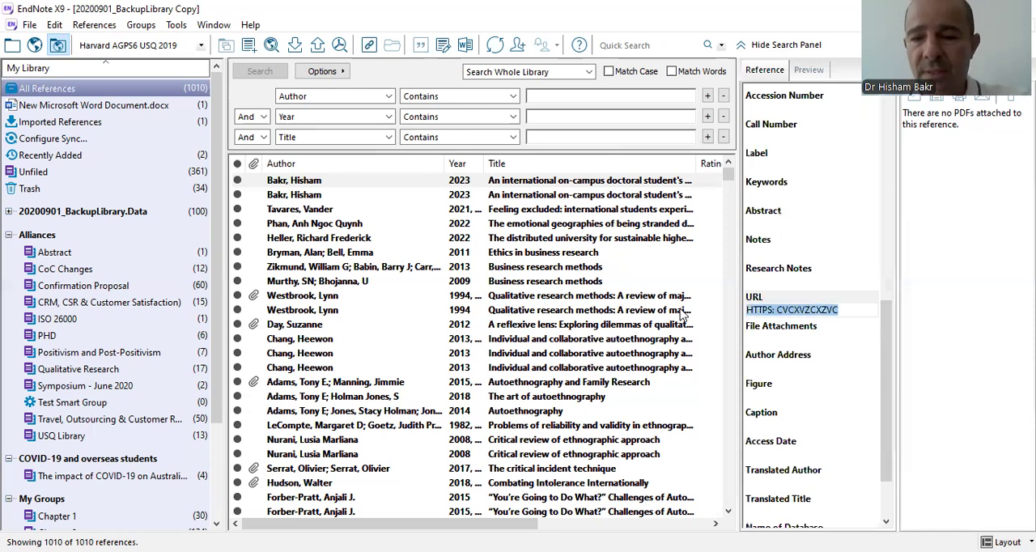
pyautogui.write('https://doi.org/10.26192/yzwwy')
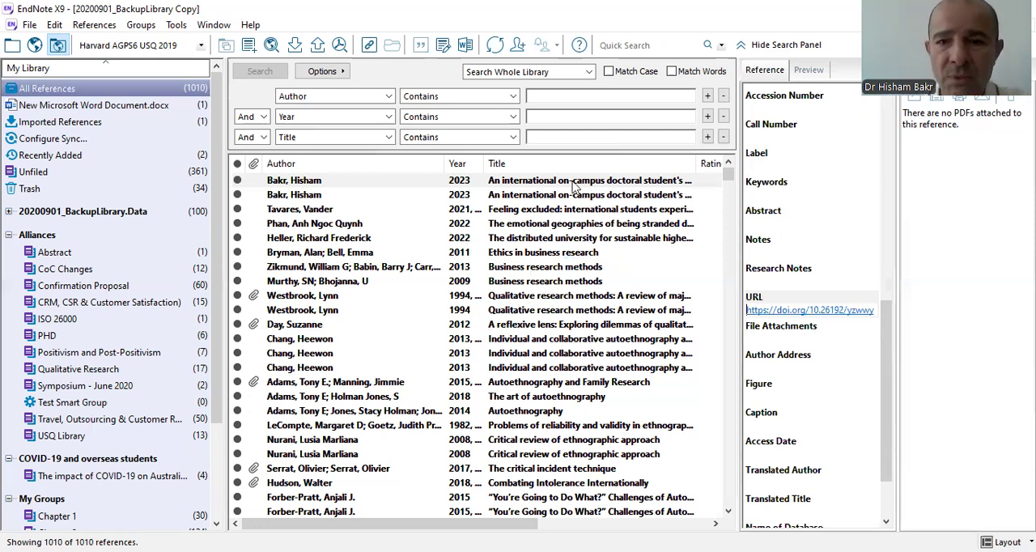
pyautogui.click(809, 71)
pyautogui.click(765, 70)
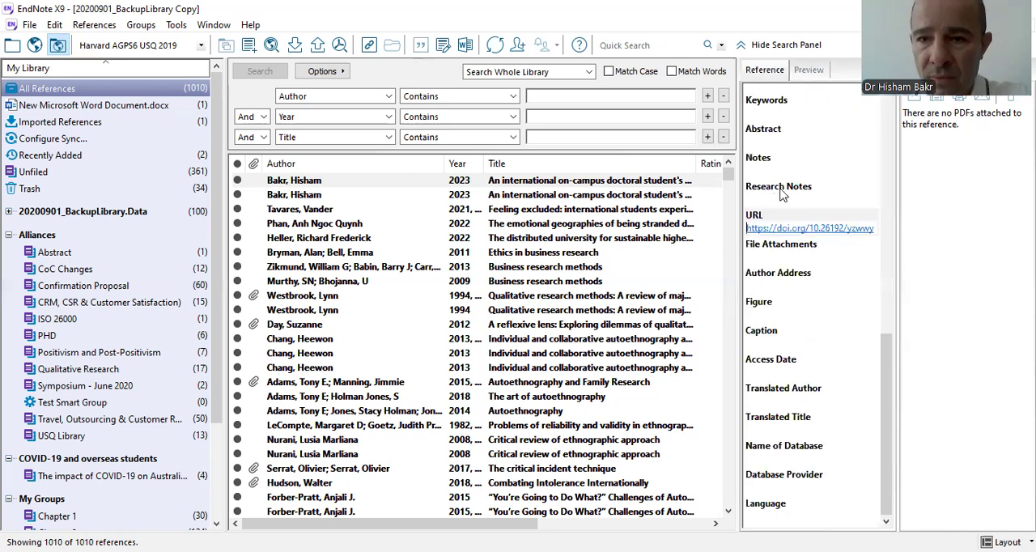
pyautogui.scroll(1, 810, 210)
pyautogui.scroll(1, 823, 178)
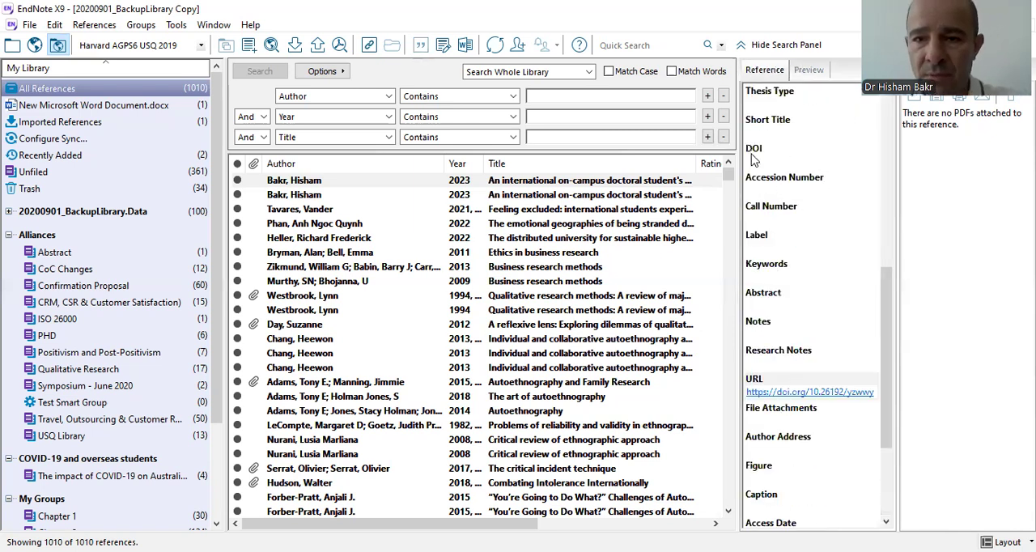
pyautogui.write('https://doi.org/10.26192/yzwwy')
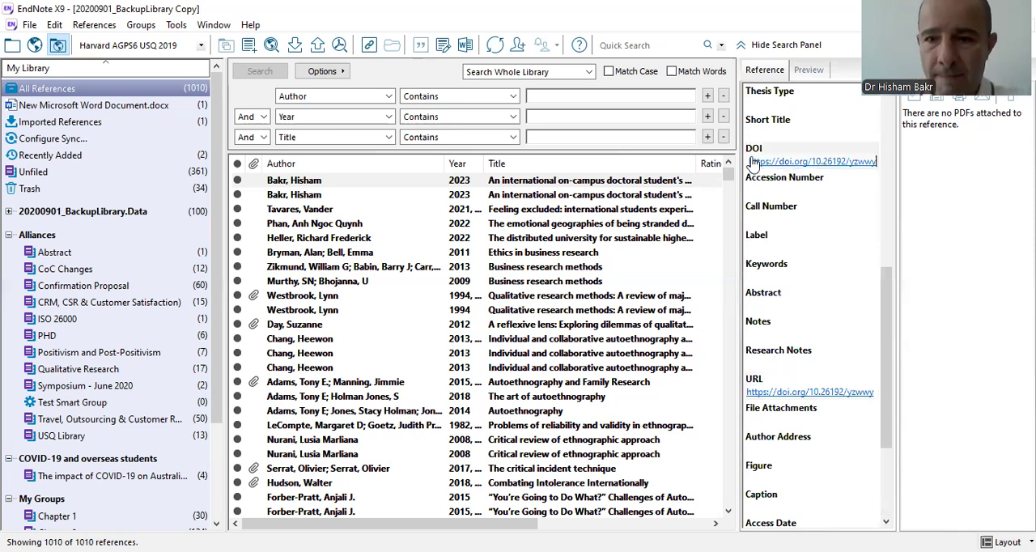
pyautogui.click(748, 161)
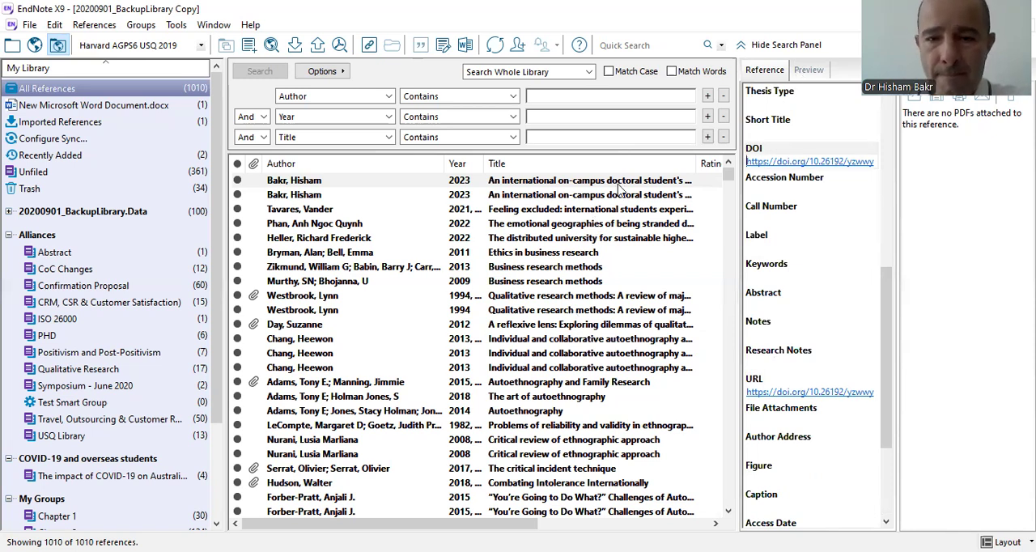
# Reselect the first-listed 2023 thesis reference and preview it in the APA 6th output style.
pyautogui.click(667, 186)
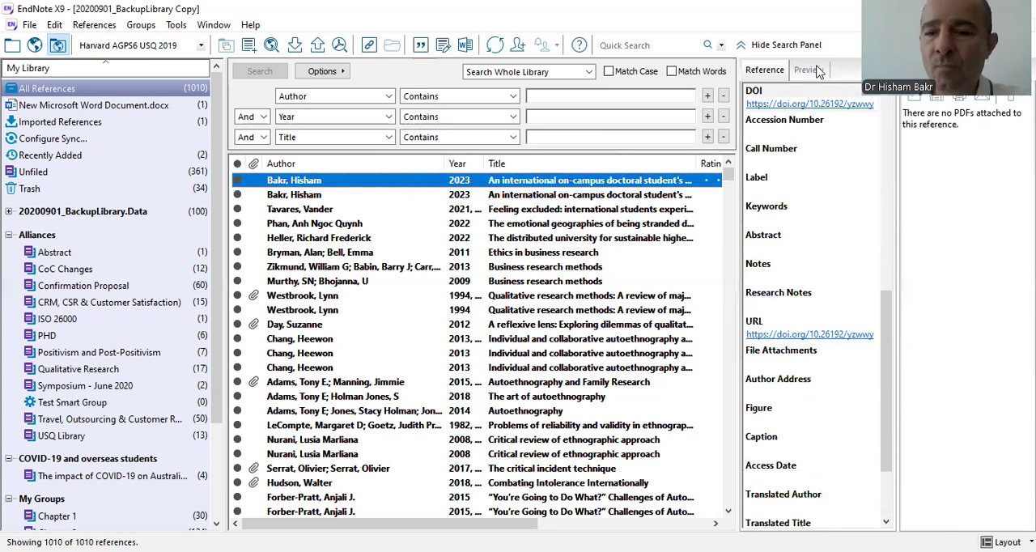
pyautogui.click(809, 70)
pyautogui.click(761, 72)
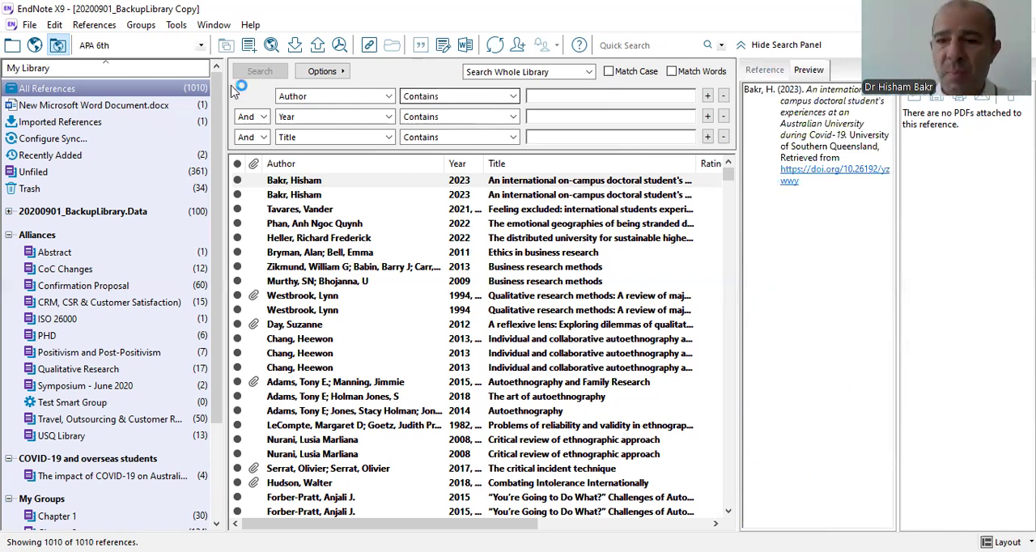
# Set the thesis reference's access date to 23/09, look over its other fields and check the formatted preview.
pyautogui.click(761, 72)
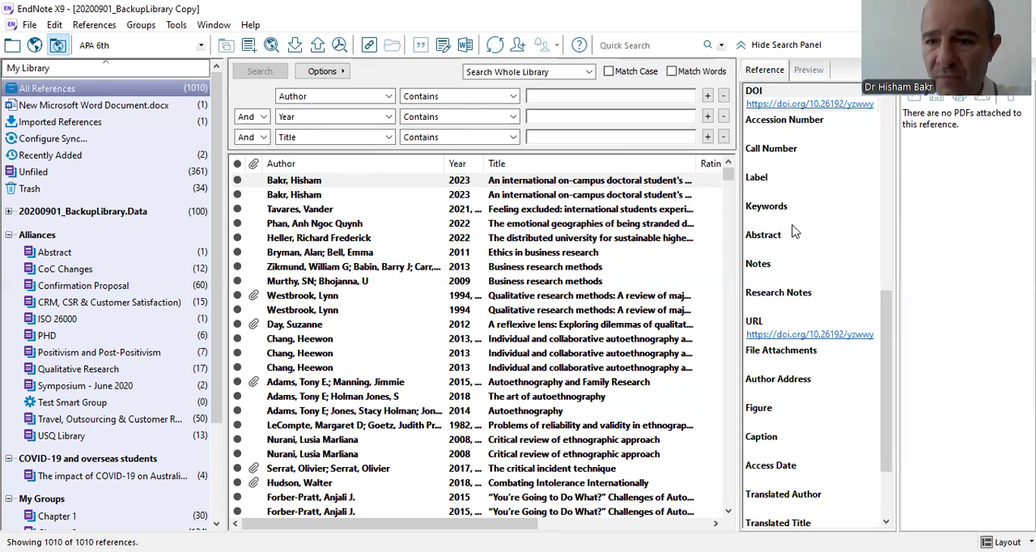
pyautogui.scroll(-2, 834, 279)
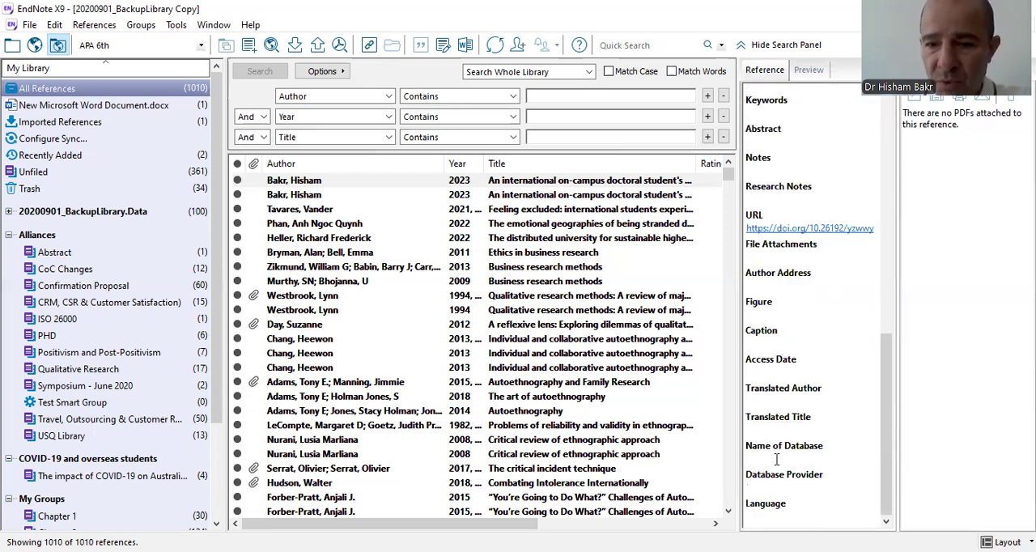
pyautogui.click(819, 377)
pyautogui.write('2')
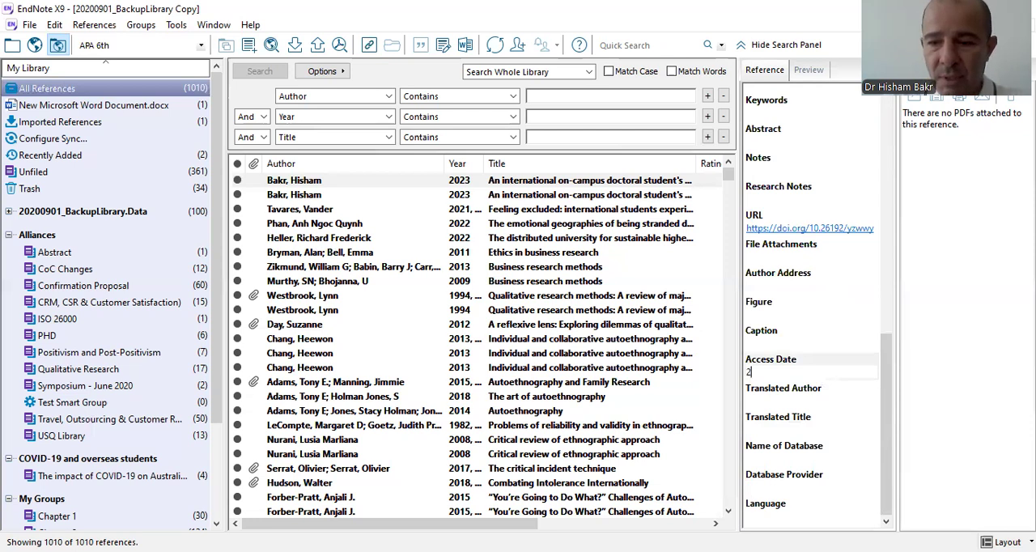
pyautogui.write('3/0')
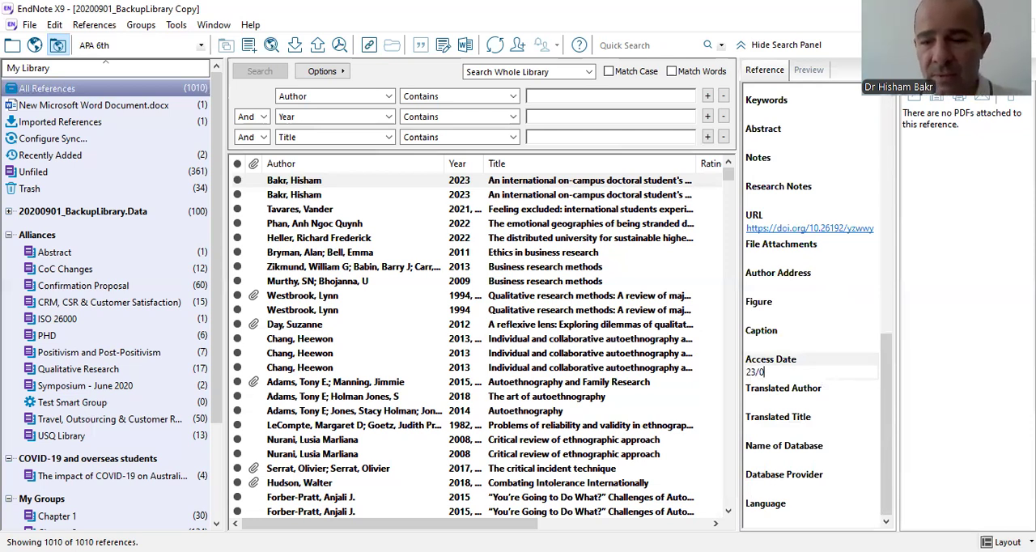
pyautogui.write('9')
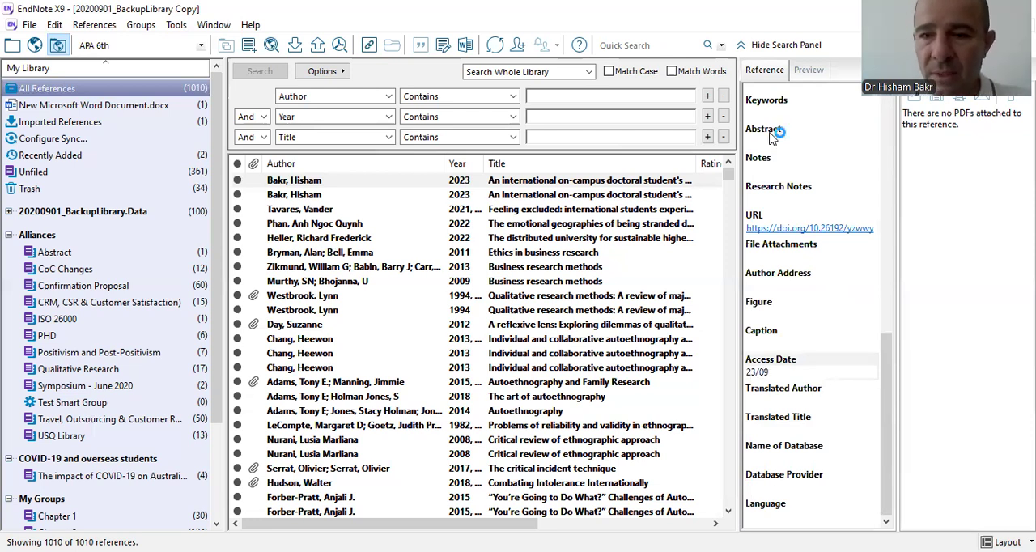
pyautogui.scroll(10, 812, 156)
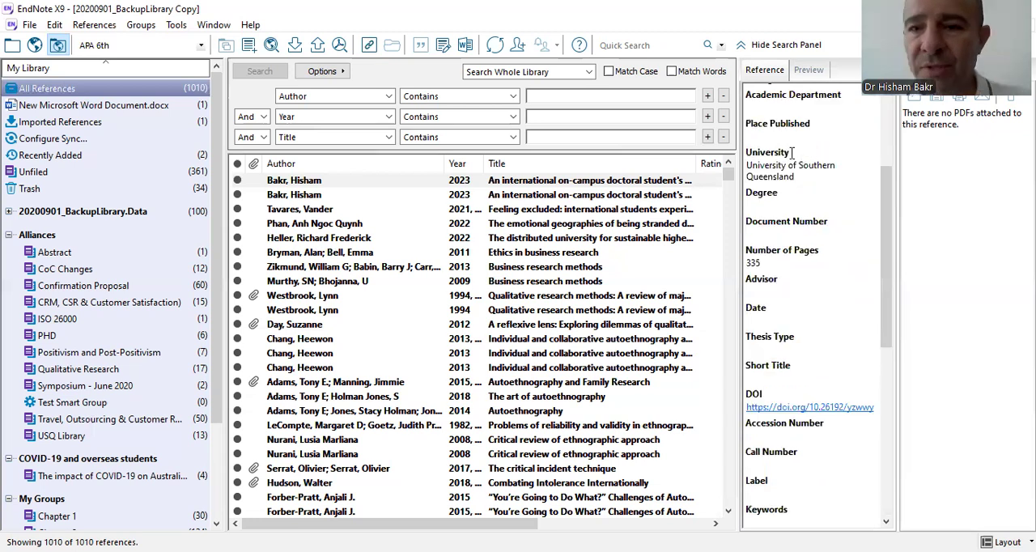
pyautogui.click(808, 71)
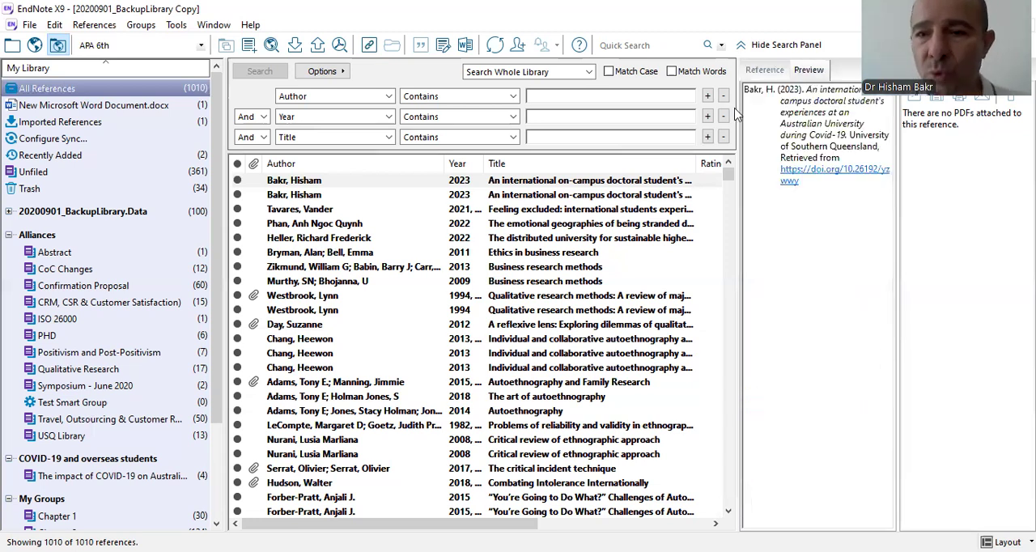